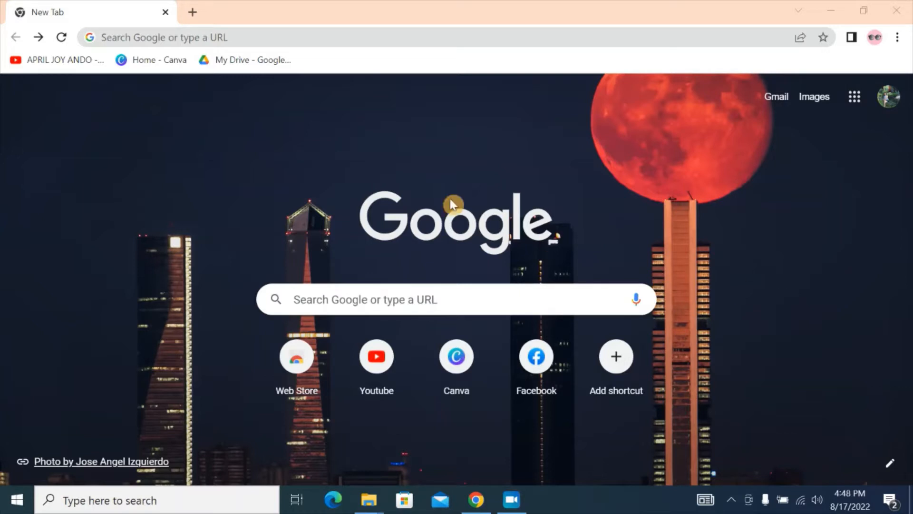
Step: Open My Drive in the browser and download the Drive for desktop installer from its download page
{"action": "left_click", "coordinate": [237, 63]}
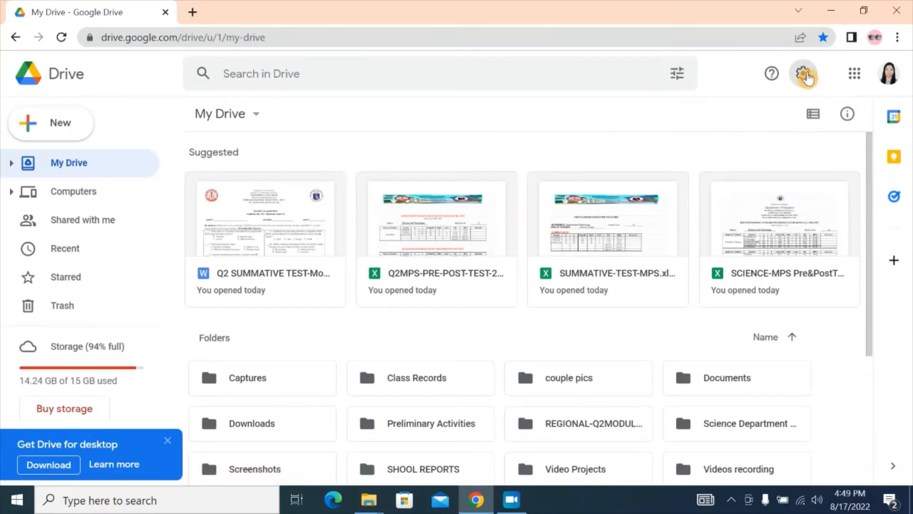
{"action": "left_click", "coordinate": [804, 76]}
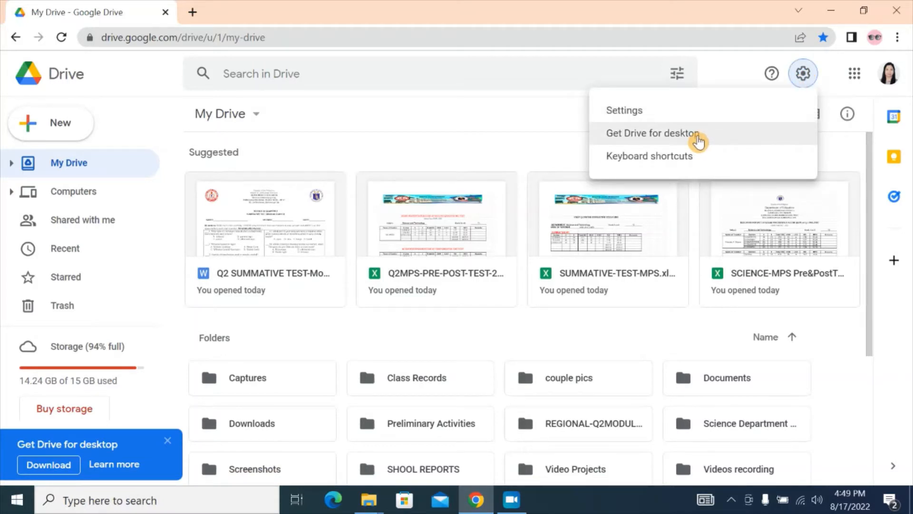
{"action": "left_click", "coordinate": [699, 138]}
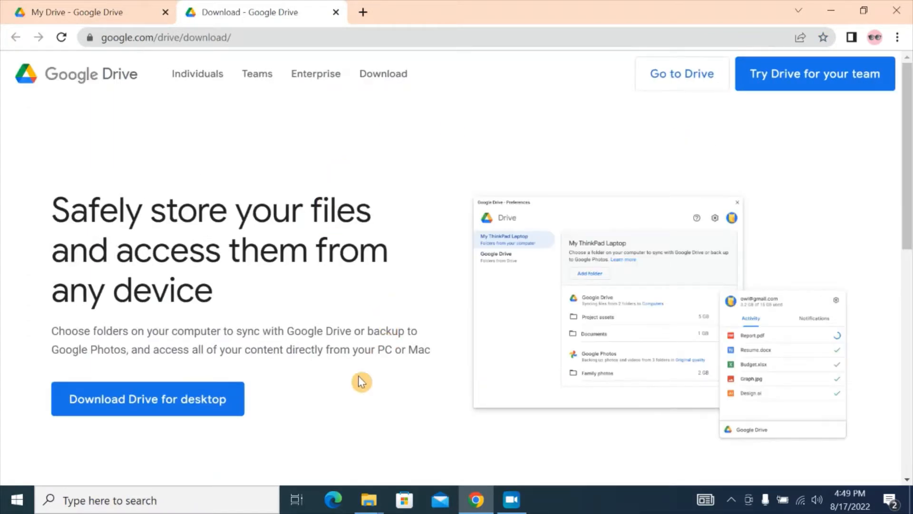
{"action": "left_click", "coordinate": [137, 412]}
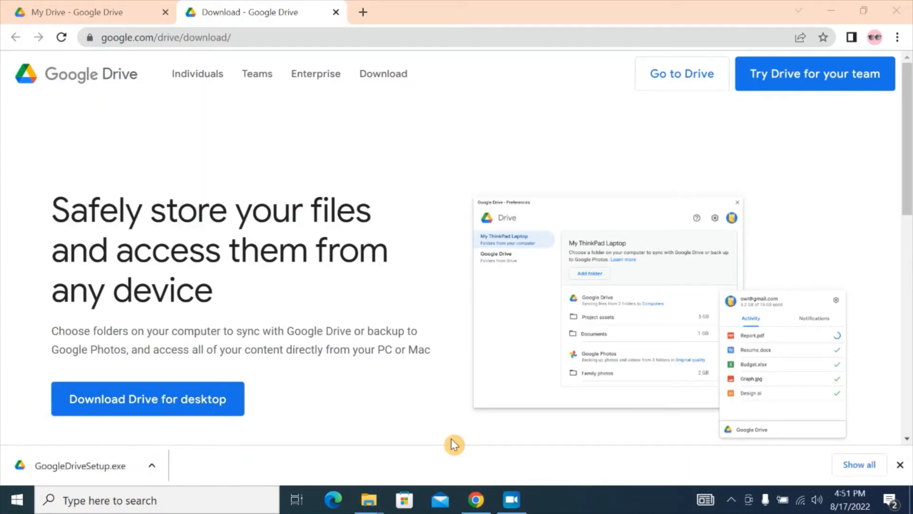
Step: Run GoogleDriveSetup.exe, toggle the desktop application shortcut option and install Google Drive
{"action": "left_click", "coordinate": [115, 472]}
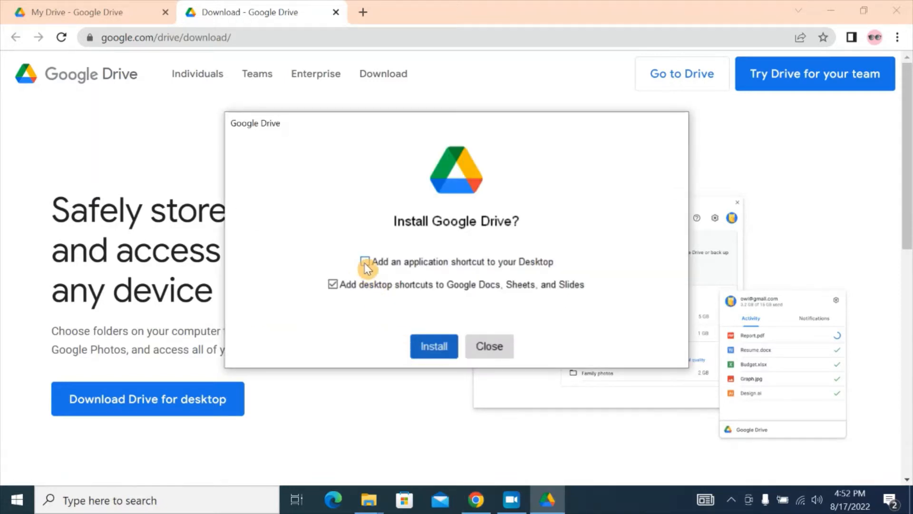
{"action": "left_click", "coordinate": [364, 265]}
{"action": "left_click", "coordinate": [443, 351]}
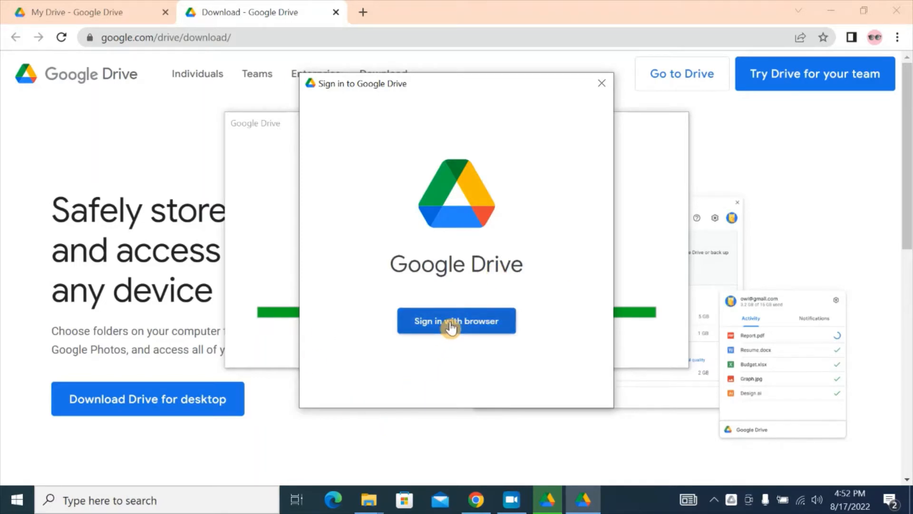
Step: Sign in to Google Drive for desktop through the browser with the second listed account, and close the authentication and download pages
{"action": "left_click", "coordinate": [451, 327]}
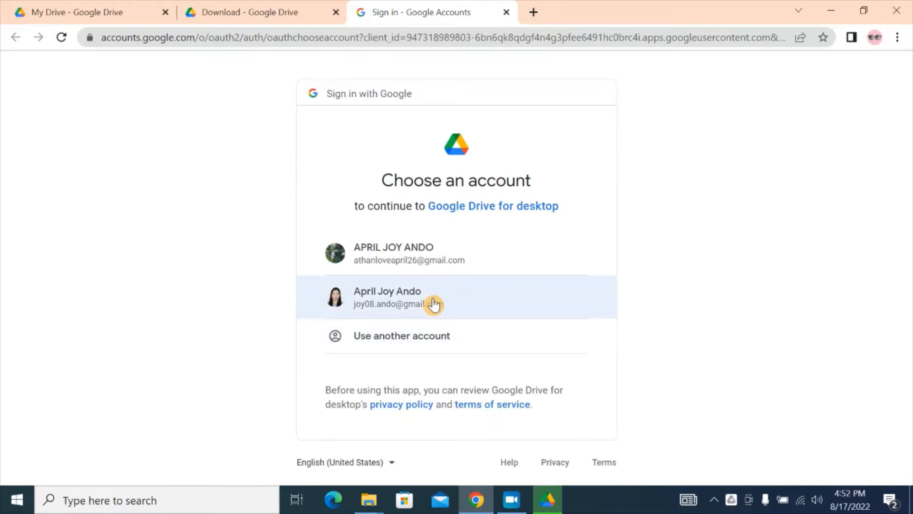
{"action": "left_click", "coordinate": [434, 304]}
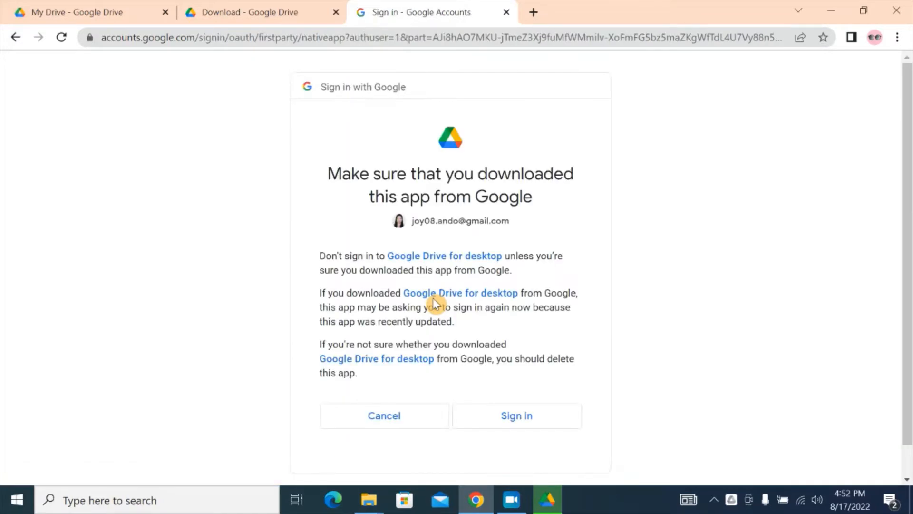
{"action": "left_click", "coordinate": [511, 421]}
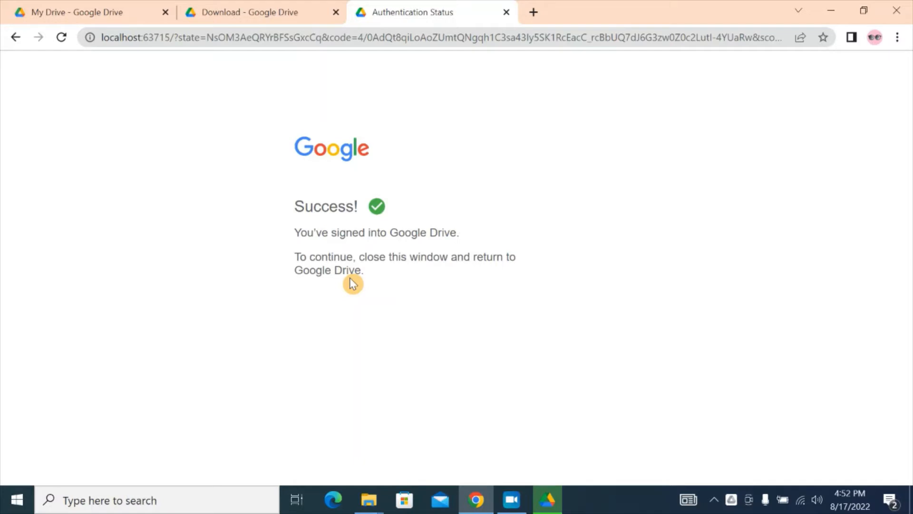
{"action": "left_click", "coordinate": [507, 13]}
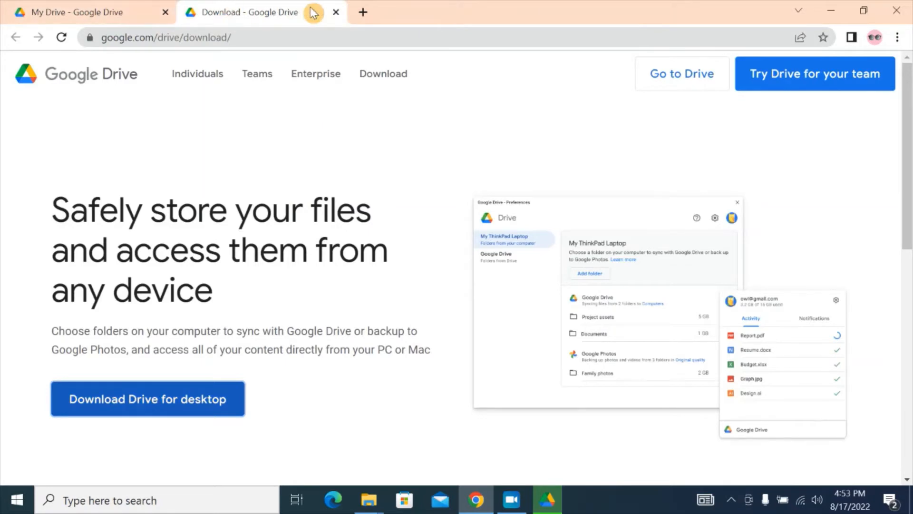
{"action": "left_click", "coordinate": [335, 12]}
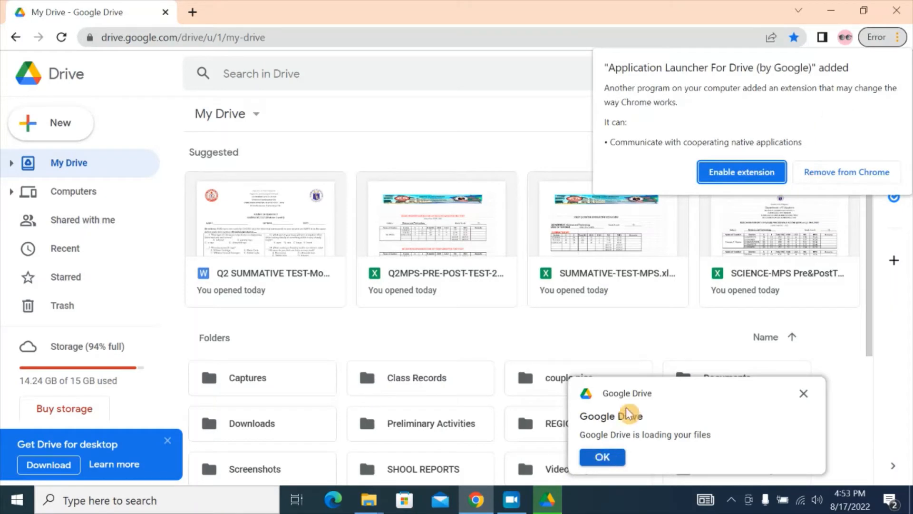
Step: Enable the Application Launcher For Drive extension and open the Drive for desktop preferences without taking the tour
{"action": "left_click", "coordinate": [731, 175]}
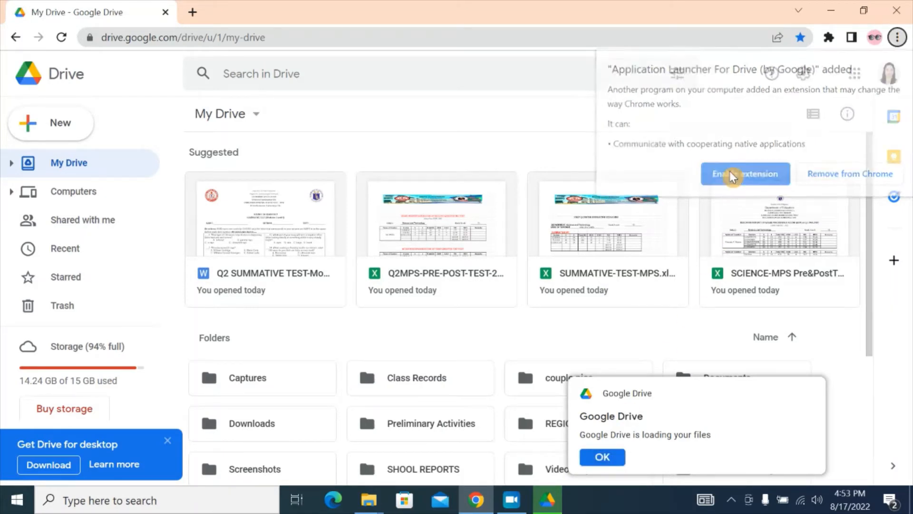
{"action": "left_click", "coordinate": [602, 457]}
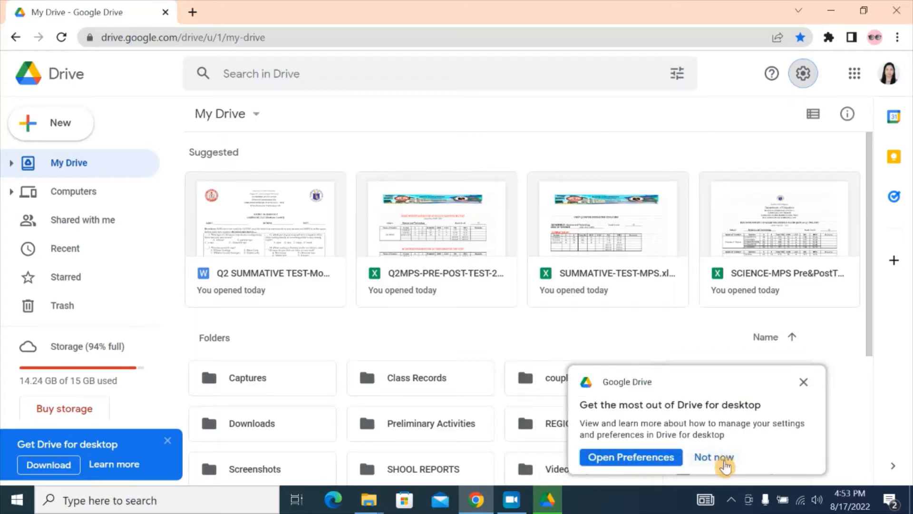
{"action": "left_click", "coordinate": [655, 457]}
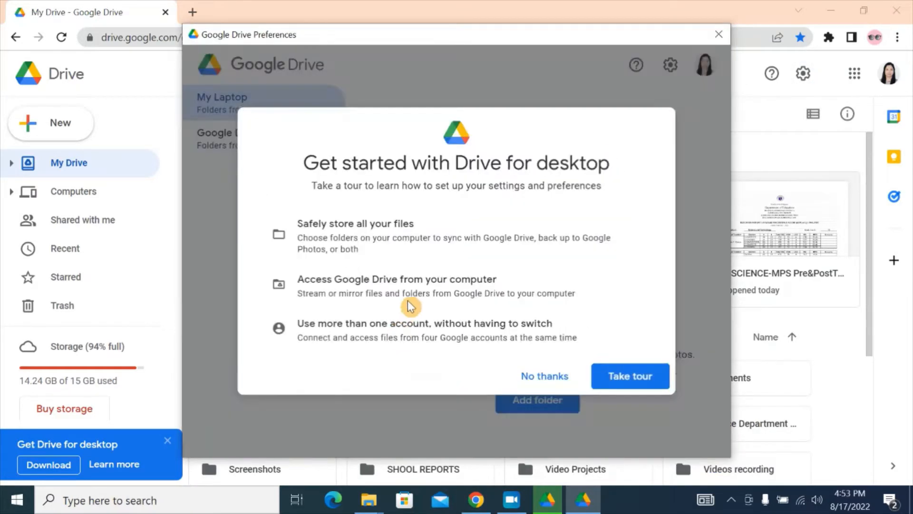
{"action": "left_click", "coordinate": [563, 381]}
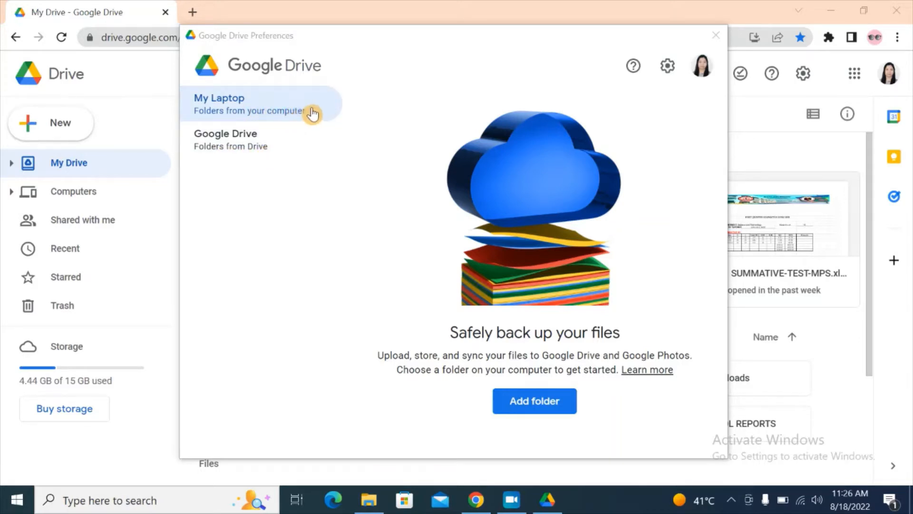
Step: Add the Class Records folder from Documents to My Laptop's backup folders with Sync with Google Drive enabled
{"action": "left_click", "coordinate": [542, 407]}
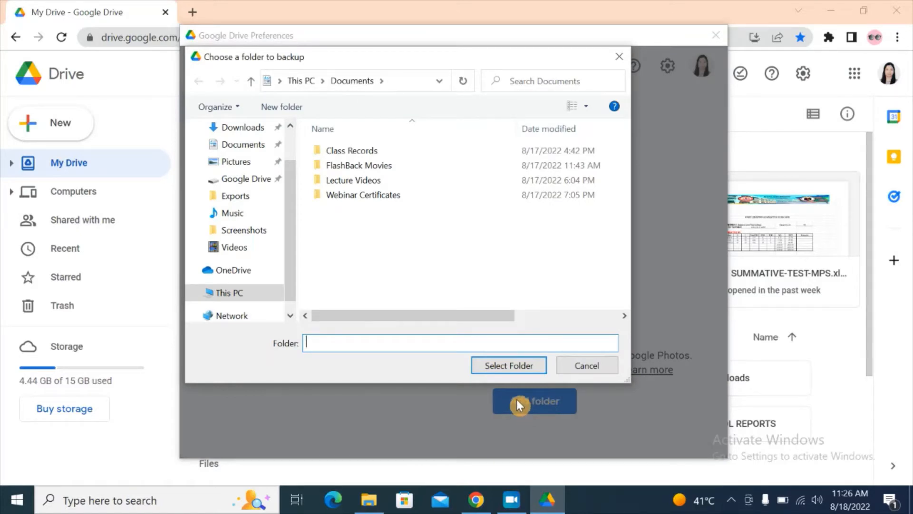
{"action": "left_click", "coordinate": [374, 156]}
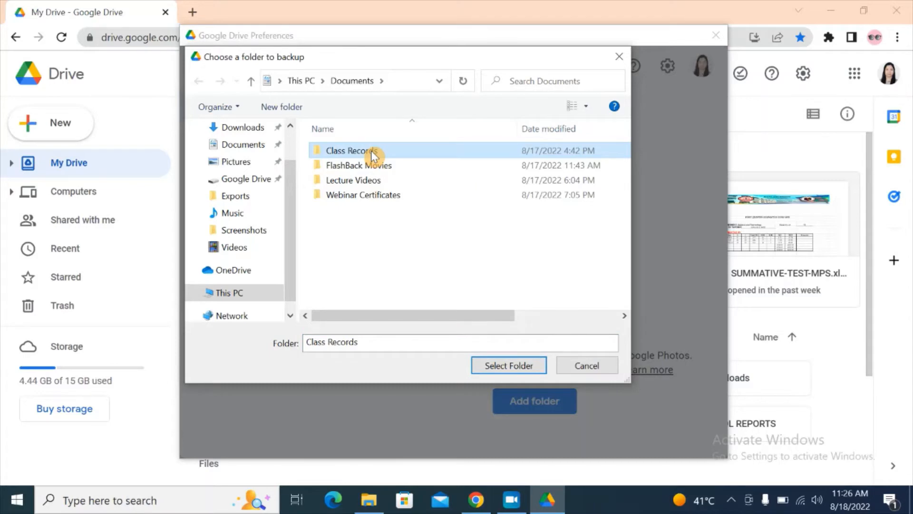
{"action": "left_click", "coordinate": [506, 367]}
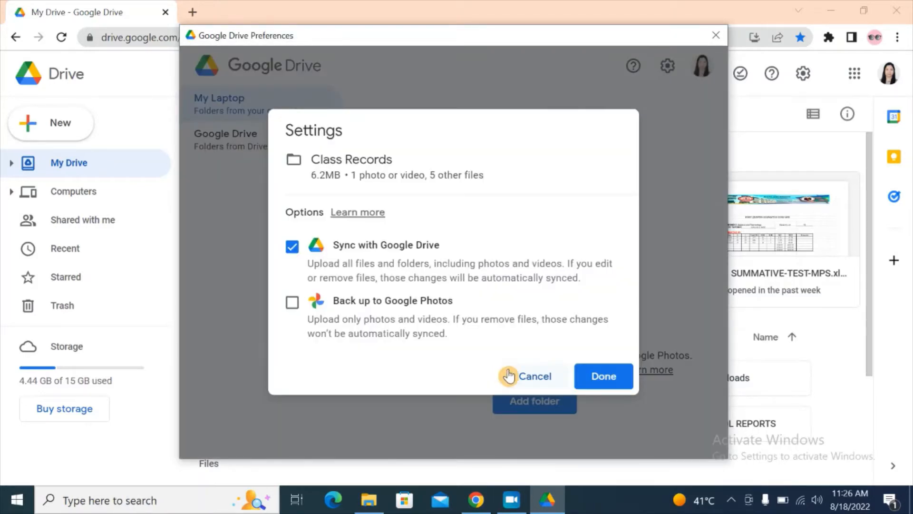
{"action": "left_click", "coordinate": [604, 383]}
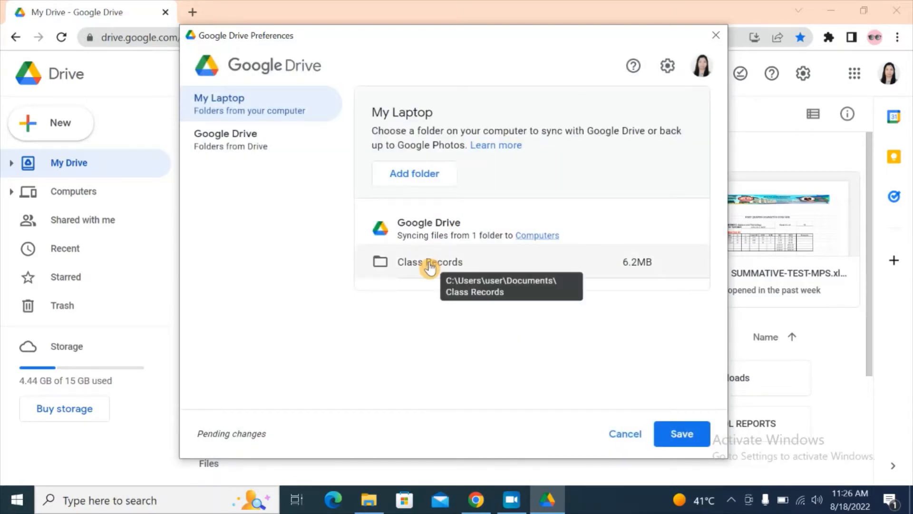
Step: Start adding another backup folder and create a new folder named MPSQuarter1 in Documents
{"action": "left_click", "coordinate": [418, 176]}
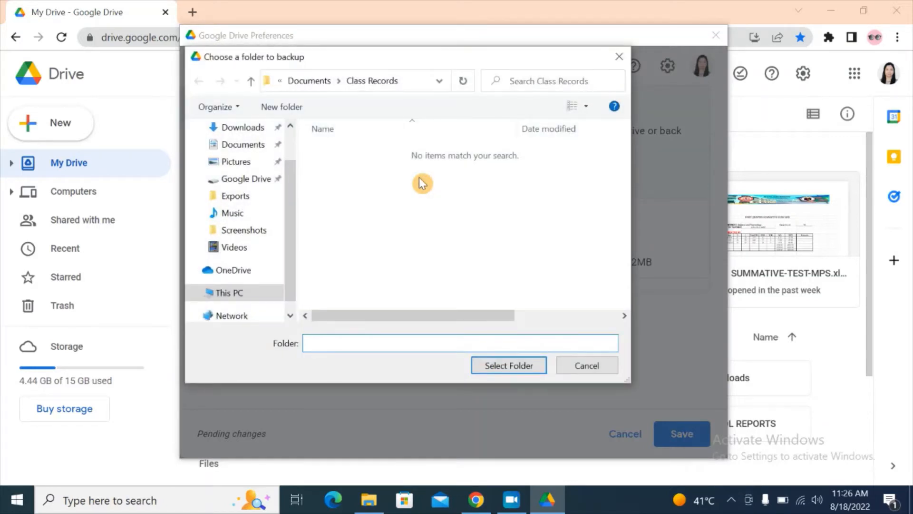
{"action": "left_click", "coordinate": [252, 152]}
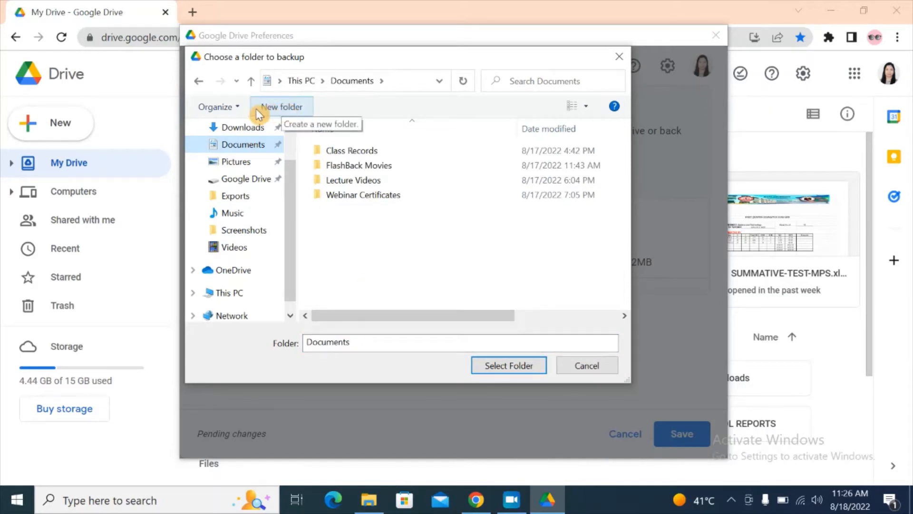
{"action": "left_click", "coordinate": [271, 109]}
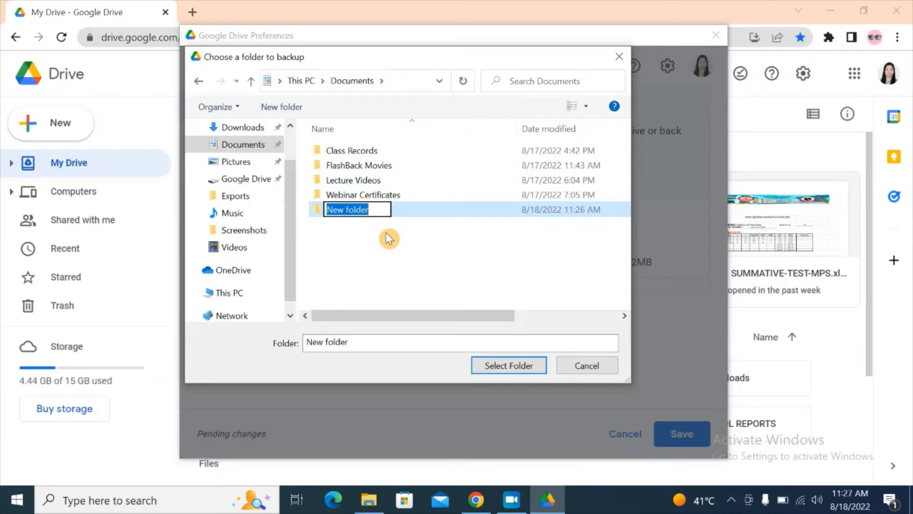
{"action": "type", "text": "MPSQ"}
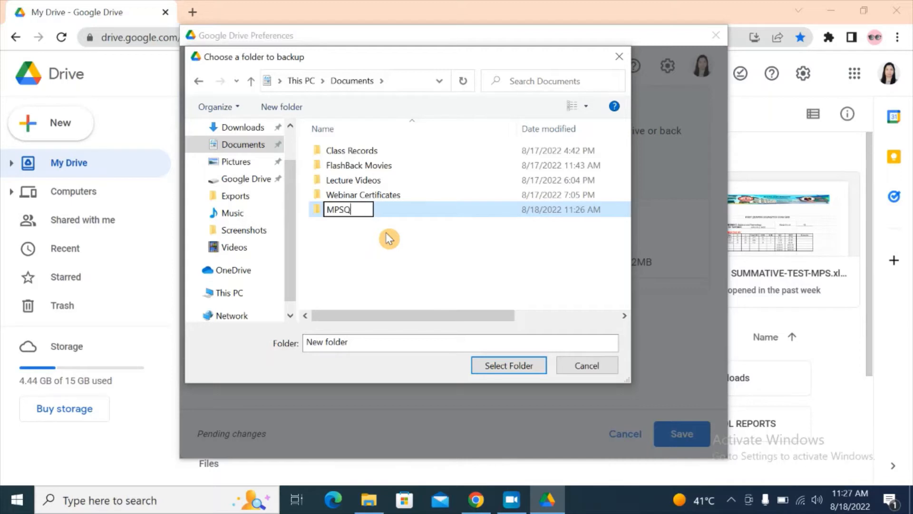
{"action": "type", "text": "rter1"}
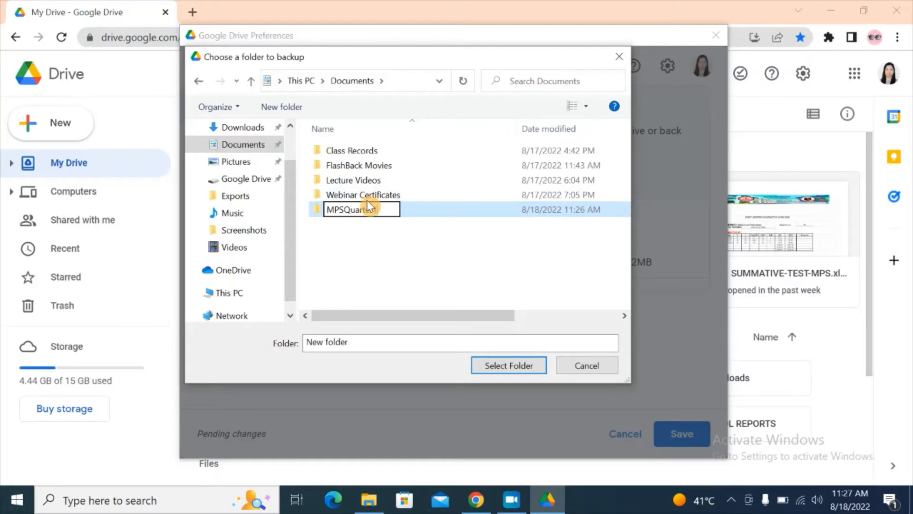
Step: Select MPSQuarter1 for Sync with Google Drive and save the pending preference changes
{"action": "left_click", "coordinate": [523, 365]}
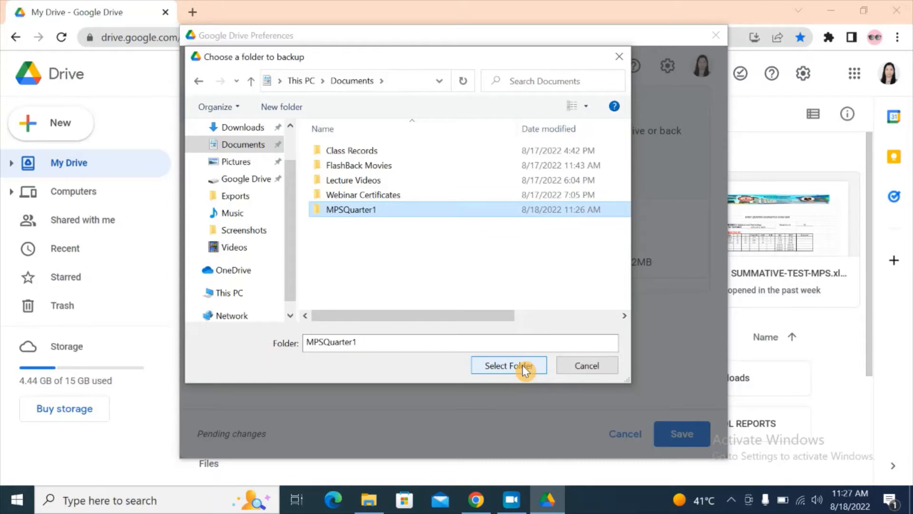
{"action": "left_click", "coordinate": [507, 367]}
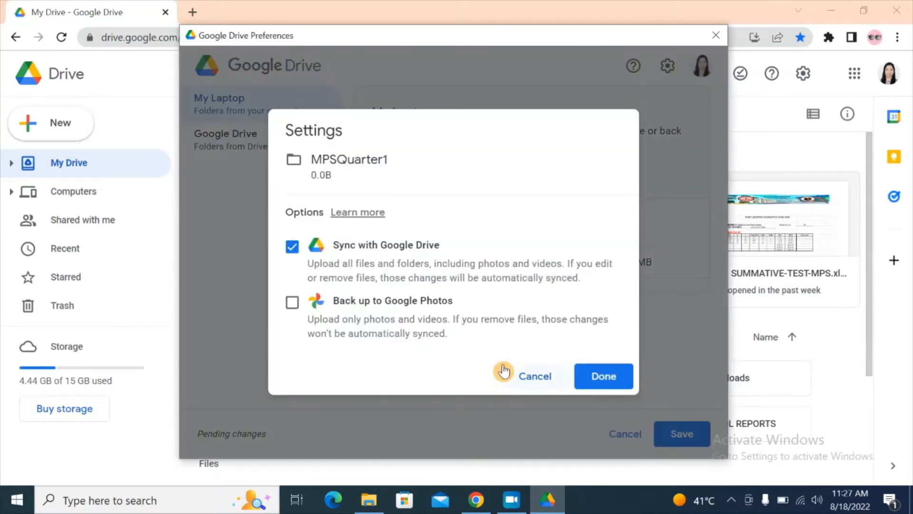
{"action": "left_click", "coordinate": [604, 378]}
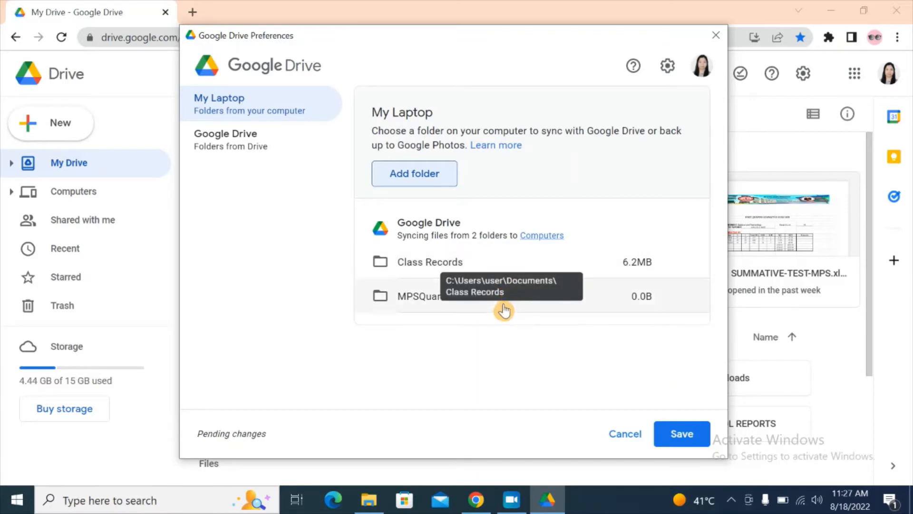
{"action": "left_click", "coordinate": [687, 443]}
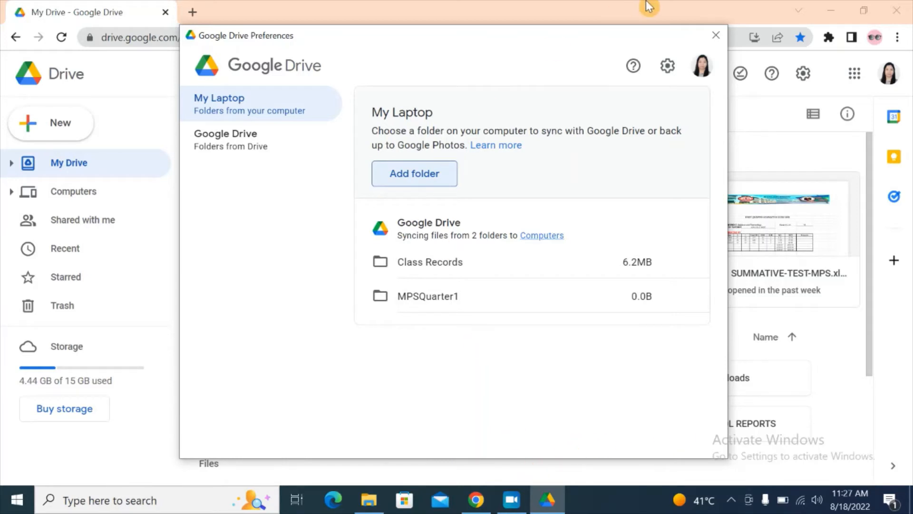
Step: Move the Google Drive Preferences window aside to uncover the Drive page in the browser
{"action": "left_click", "coordinate": [151, 88]}
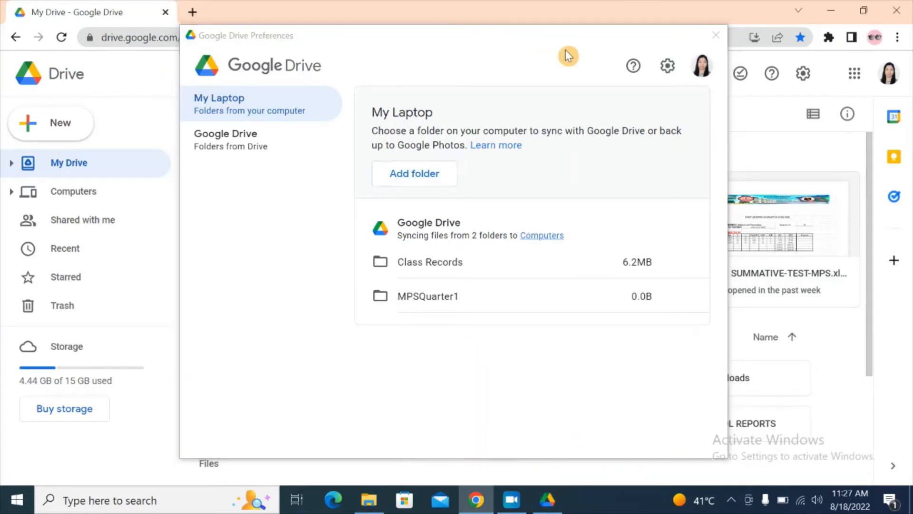
{"action": "mouse_move", "coordinate": [570, 58]}
{"action": "left_mouse_down"}
{"action": "mouse_move", "coordinate": [720, 98]}
{"action": "mouse_move", "coordinate": [559, 62]}
{"action": "left_mouse_up"}
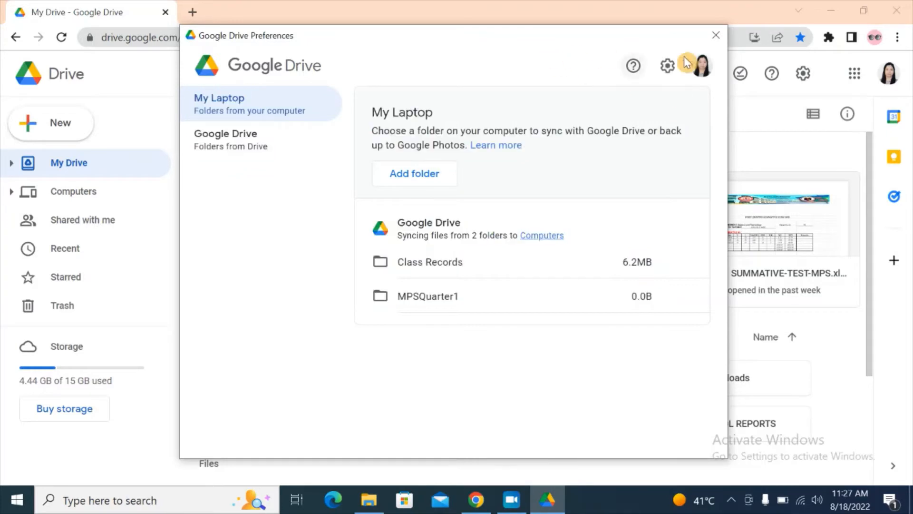
{"action": "left_click_drag", "start_coordinate": [394, 38], "coordinate": [383, 78]}
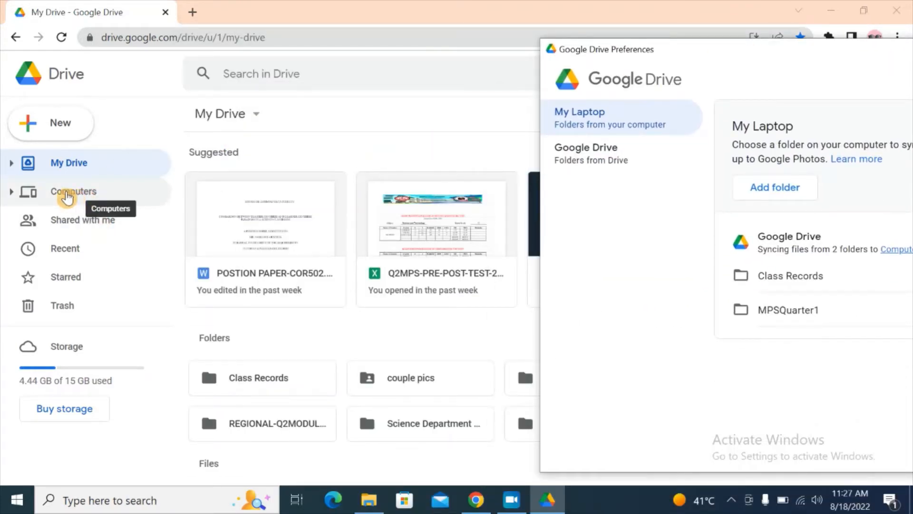
Step: Open and refresh the Computers section of Drive, and view the synced Class Records folder inside My Laptop
{"action": "left_click", "coordinate": [51, 195]}
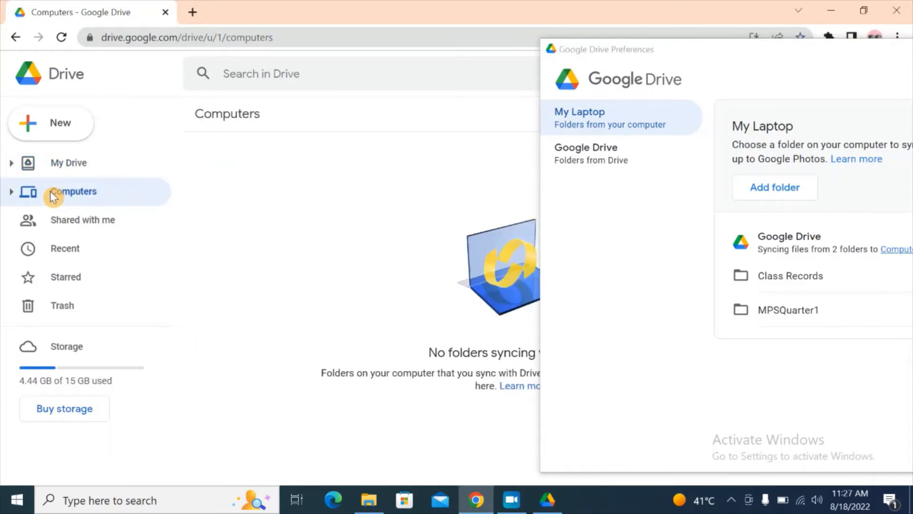
{"action": "left_click", "coordinate": [62, 39]}
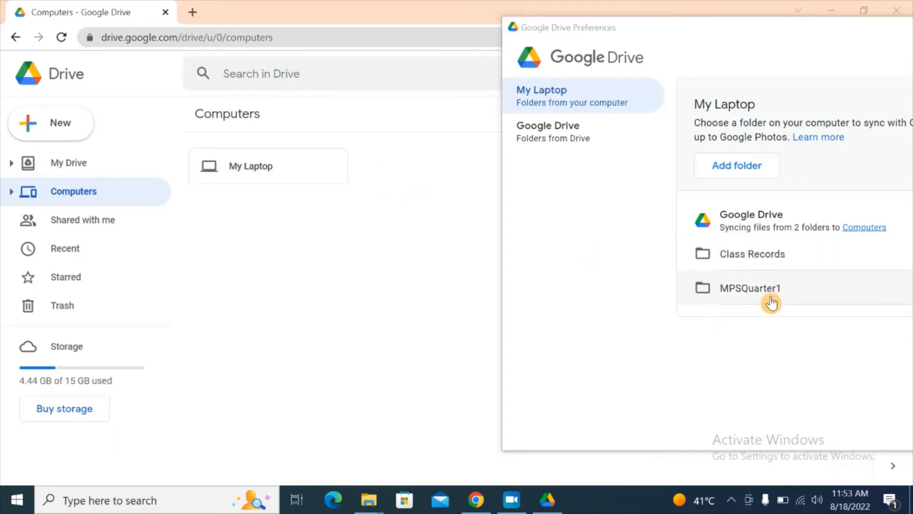
{"action": "double_click", "coordinate": [271, 177]}
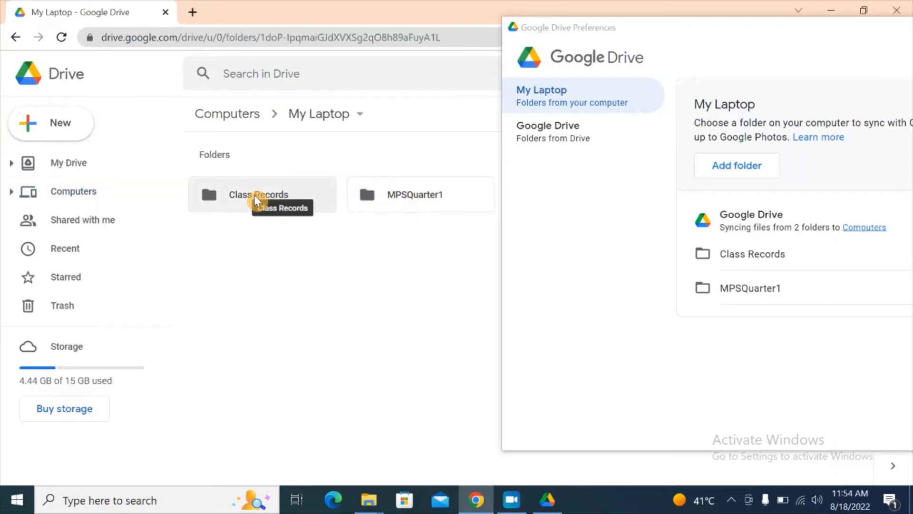
{"action": "double_click", "coordinate": [256, 195]}
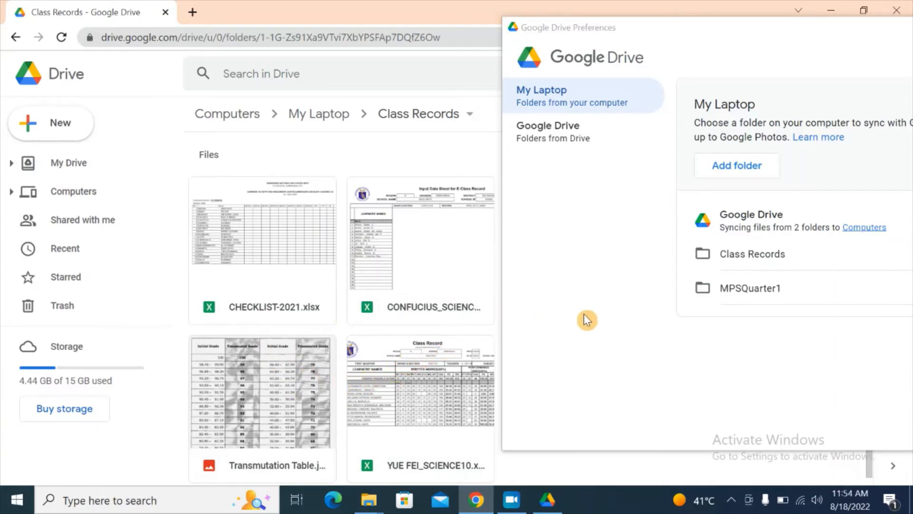
Step: Switch to File Explorer, move the Q2Pre-PostTest worksheet from Documents into the MPSQuarter1 folder, and open that folder
{"action": "left_click", "coordinate": [28, 126]}
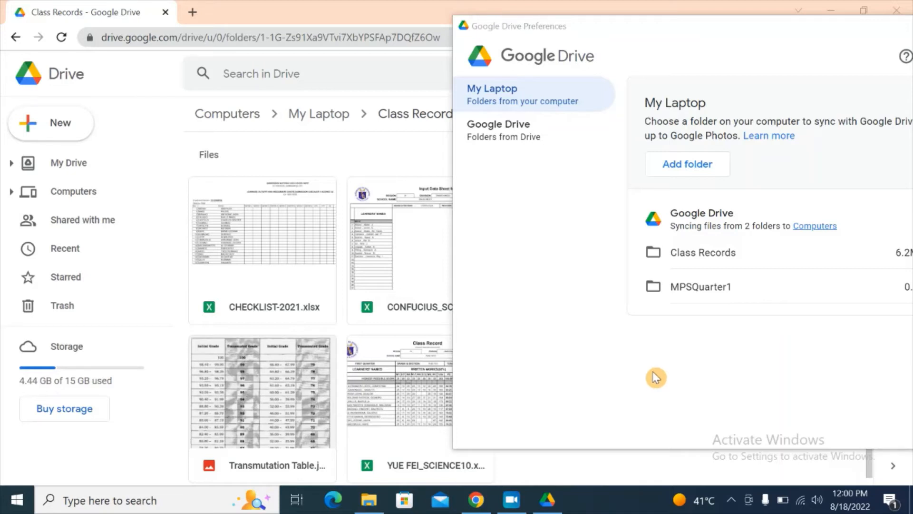
{"action": "left_click", "coordinate": [373, 509]}
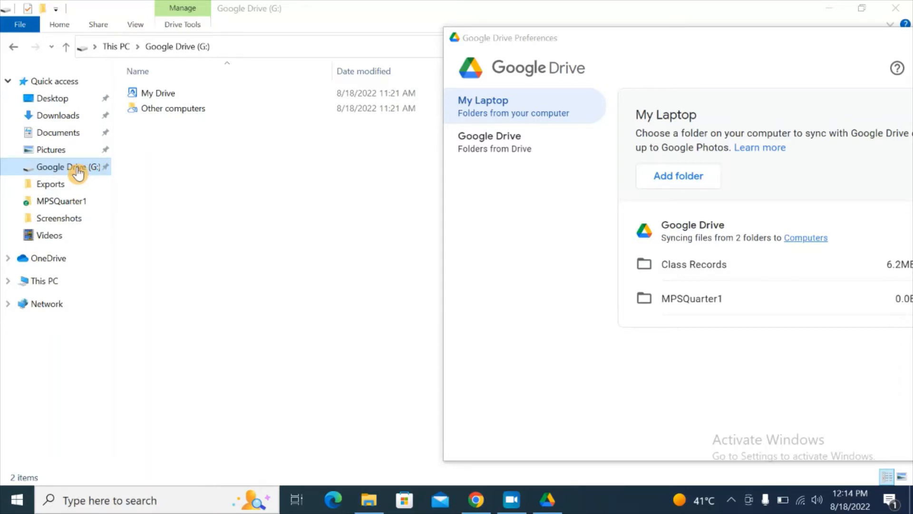
{"action": "left_click", "coordinate": [70, 136]}
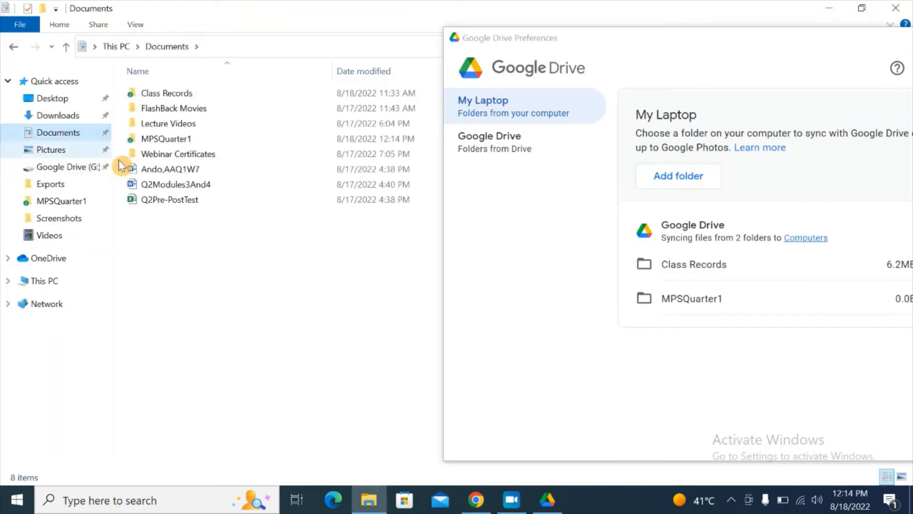
{"action": "left_click", "coordinate": [159, 204]}
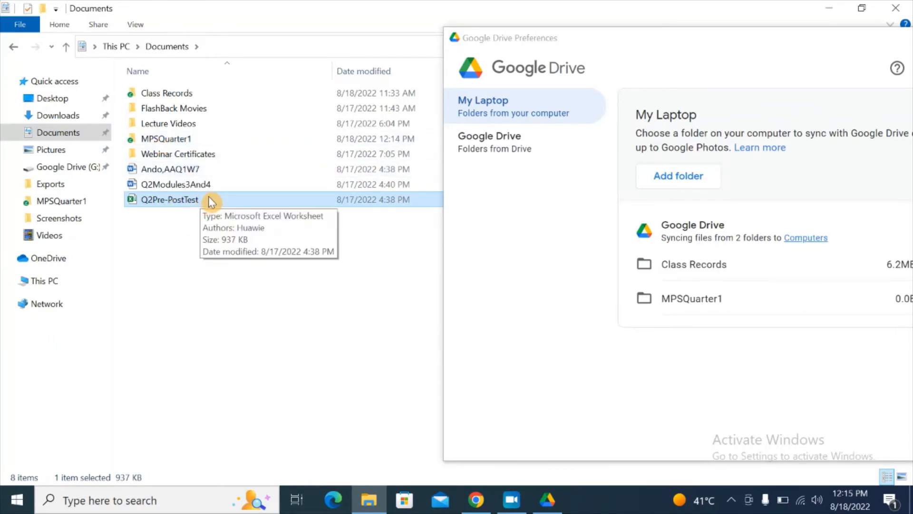
{"action": "left_click_drag", "start_coordinate": [214, 198], "coordinate": [196, 138]}
{"action": "double_click", "coordinate": [197, 139]}
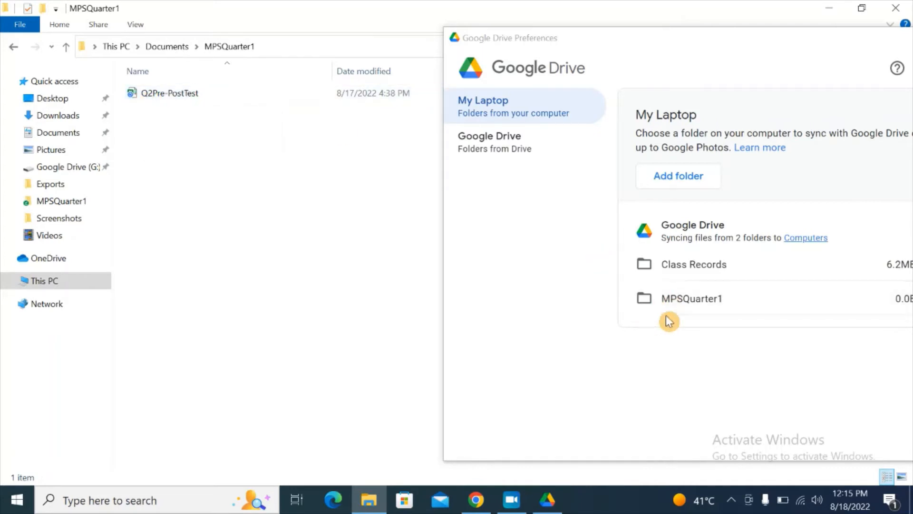
Step: Open the synced Computers location from Google Drive Preferences and view the MPSQuarter1 folder in Drive on the web
{"action": "left_click", "coordinate": [804, 243]}
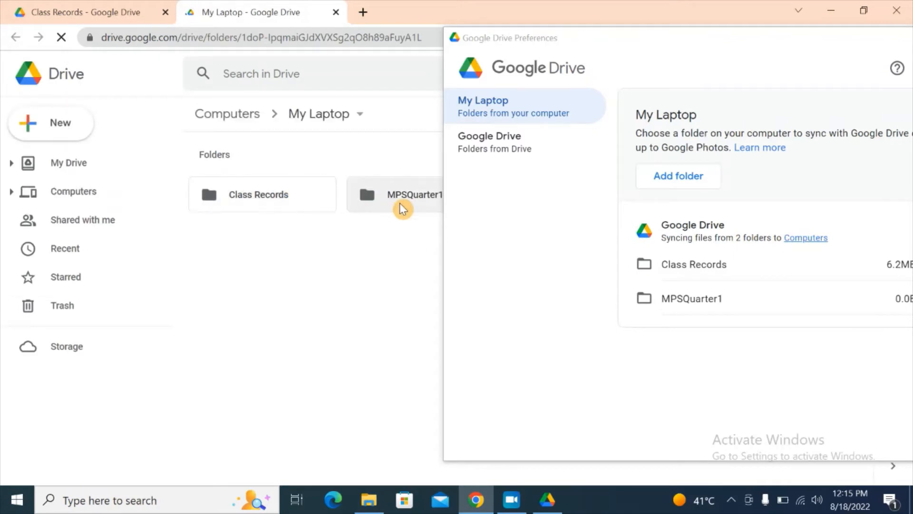
{"action": "left_click_drag", "start_coordinate": [621, 43], "coordinate": [728, 30]}
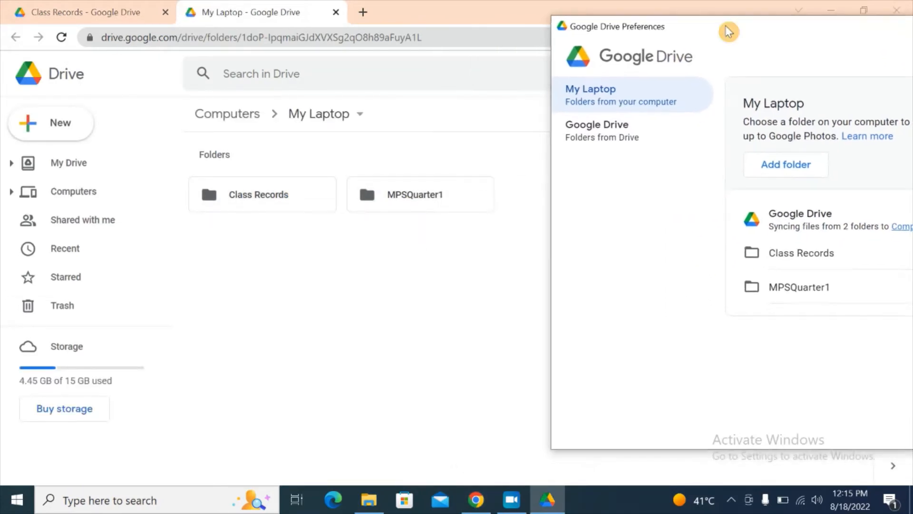
{"action": "double_click", "coordinate": [434, 199]}
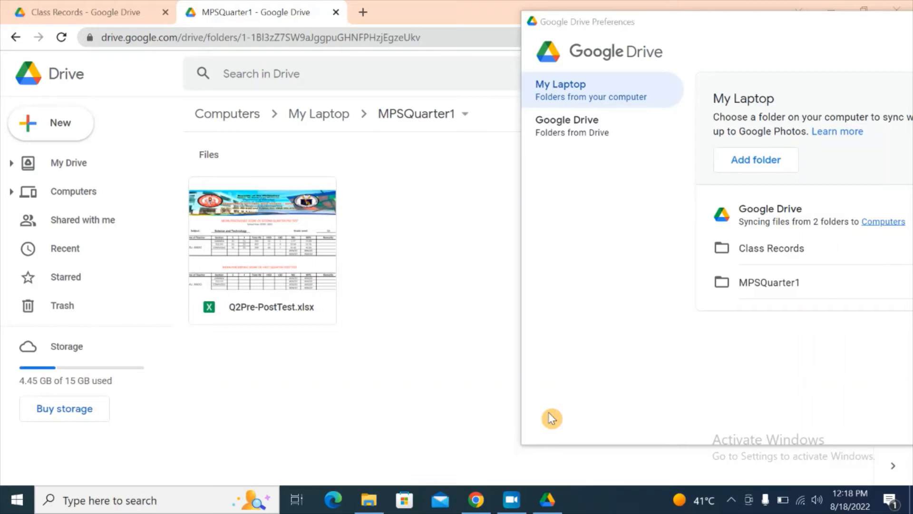
Step: Add the WHLPScience10 folder from Documents with Sync with Google Drive selected, and save the pending preference changes
{"action": "left_click_drag", "start_coordinate": [784, 29], "coordinate": [434, 36]}
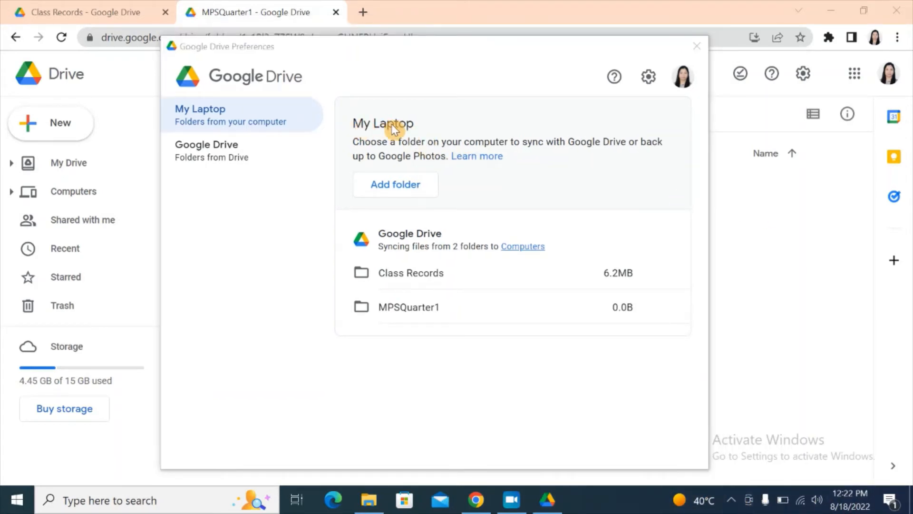
{"action": "left_click", "coordinate": [396, 192]}
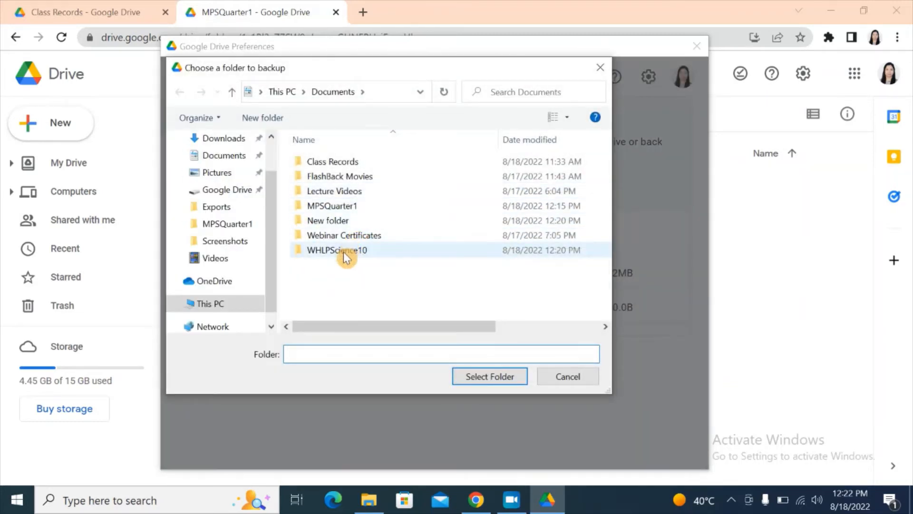
{"action": "left_click", "coordinate": [323, 257]}
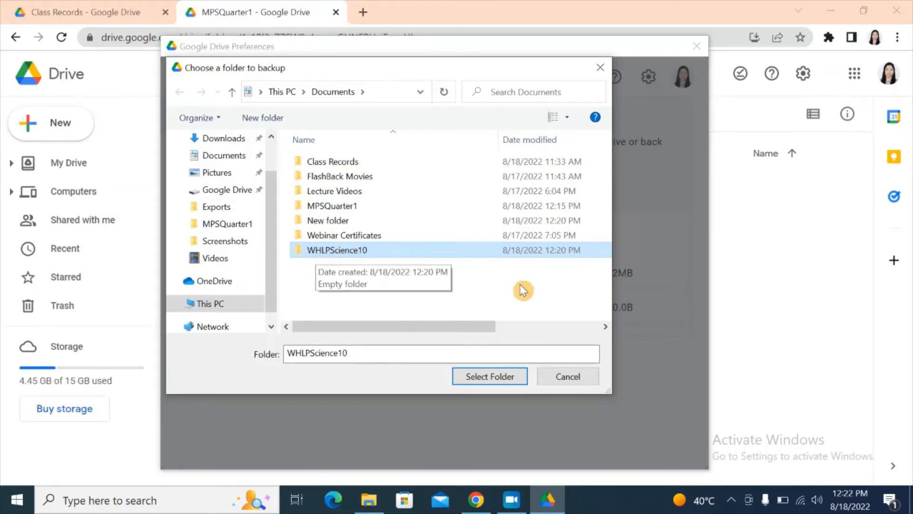
{"action": "left_click", "coordinate": [487, 379]}
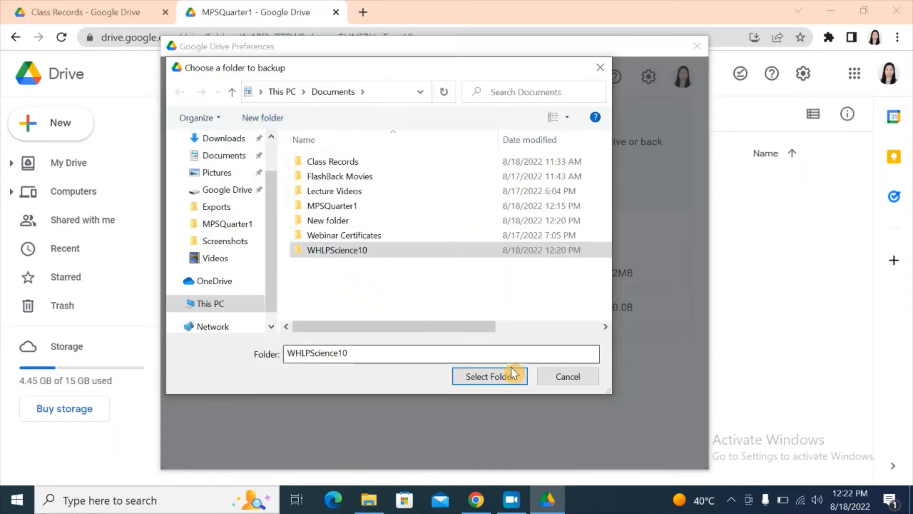
{"action": "left_click", "coordinate": [497, 378]}
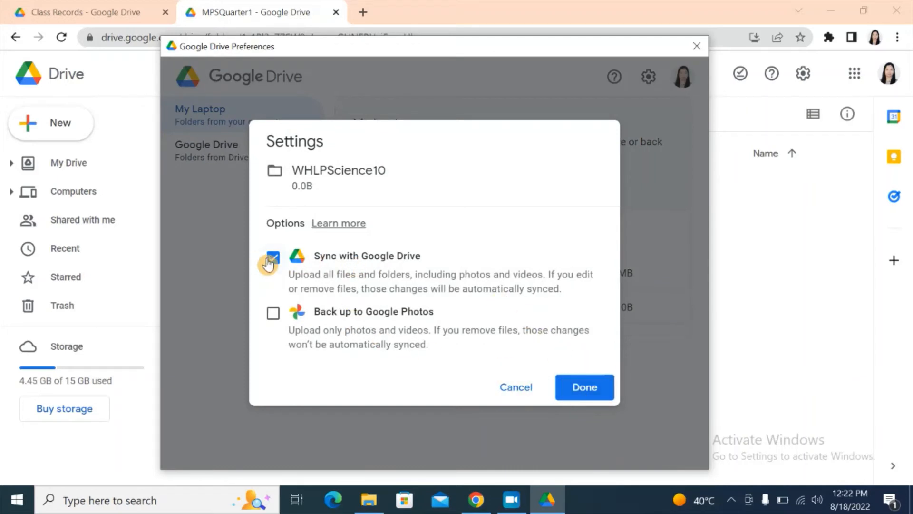
{"action": "left_click", "coordinate": [564, 391]}
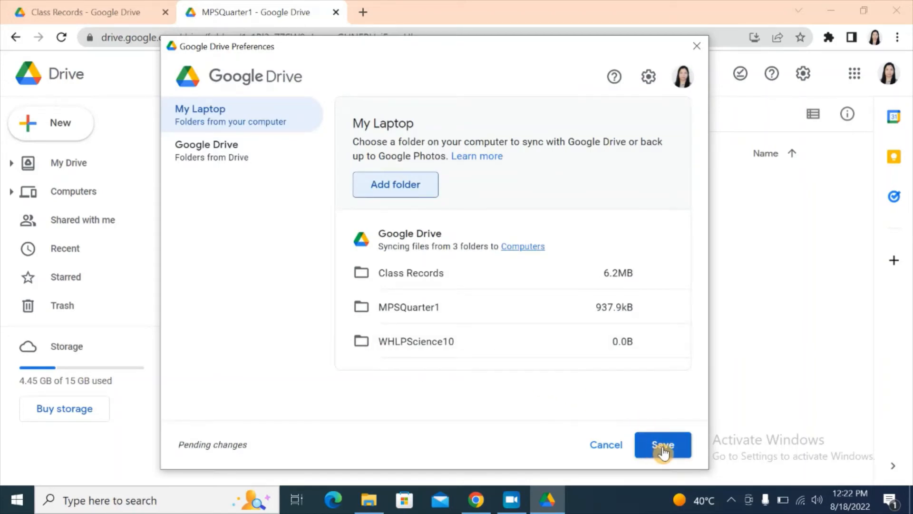
{"action": "left_click", "coordinate": [648, 449]}
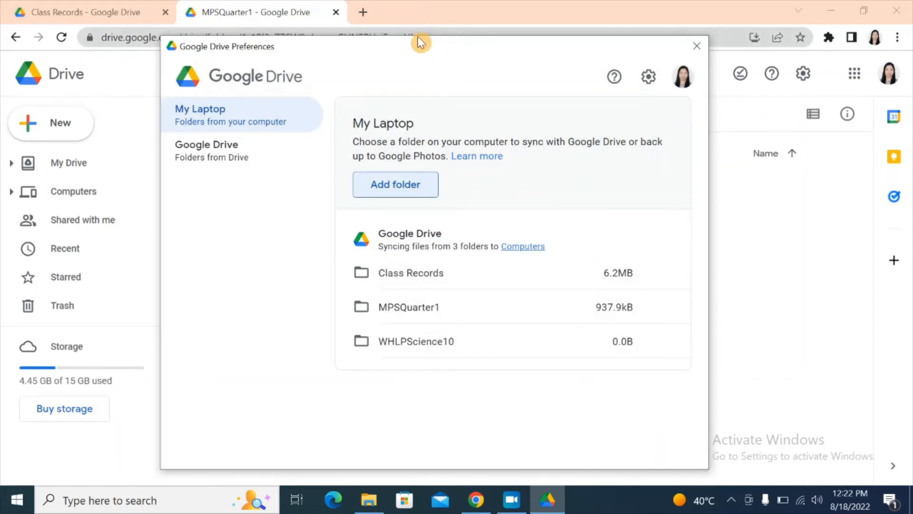
Step: Check the WHLPScience10 folder inside My Laptop in the Computers section of Drive, keeping the Preferences window out of the way
{"action": "left_click_drag", "start_coordinate": [420, 43], "coordinate": [635, 47]}
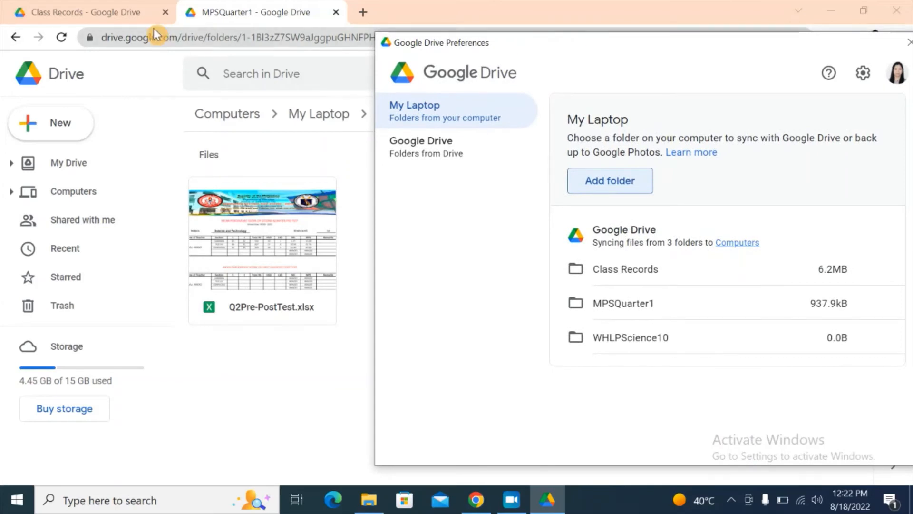
{"action": "left_click", "coordinate": [122, 19]}
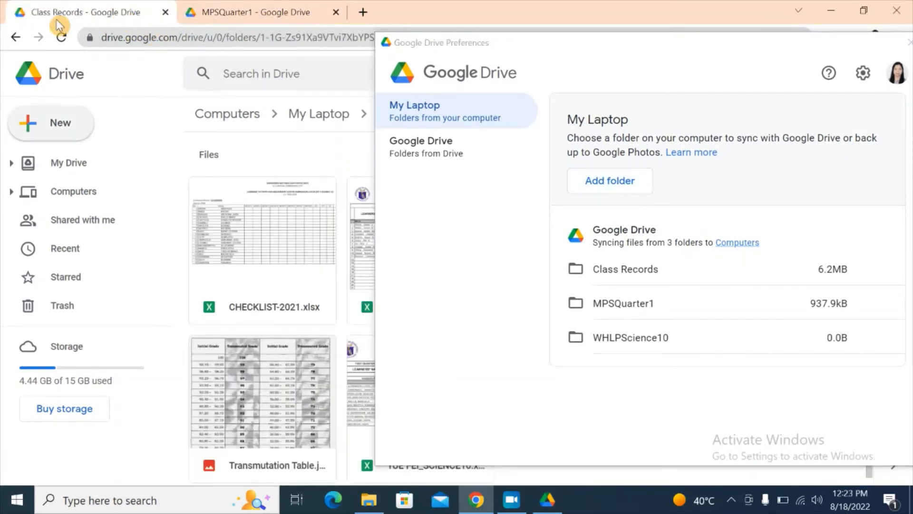
{"action": "left_click", "coordinate": [91, 195]}
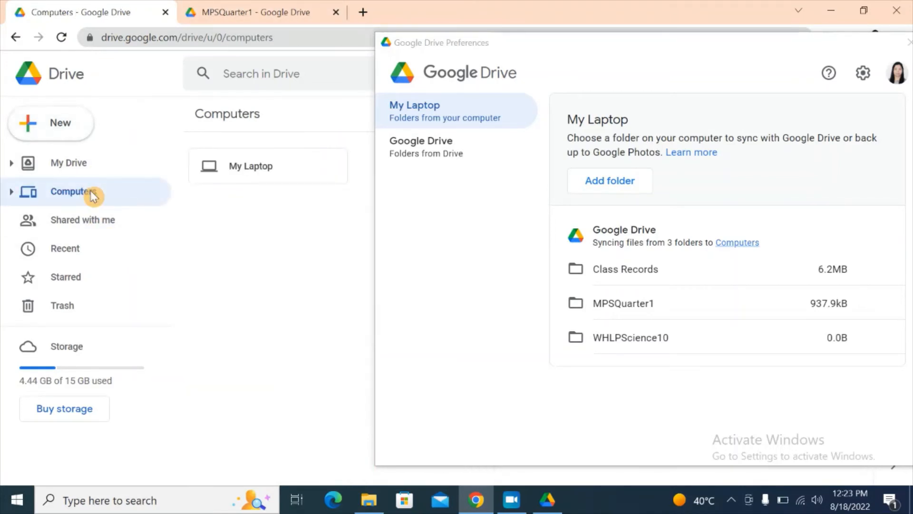
{"action": "double_click", "coordinate": [259, 171]}
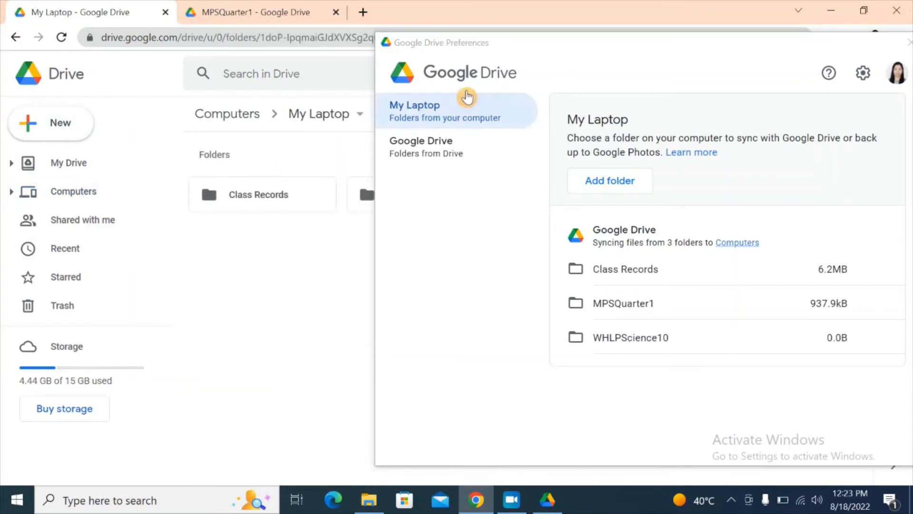
{"action": "left_click_drag", "start_coordinate": [540, 45], "coordinate": [781, 41]}
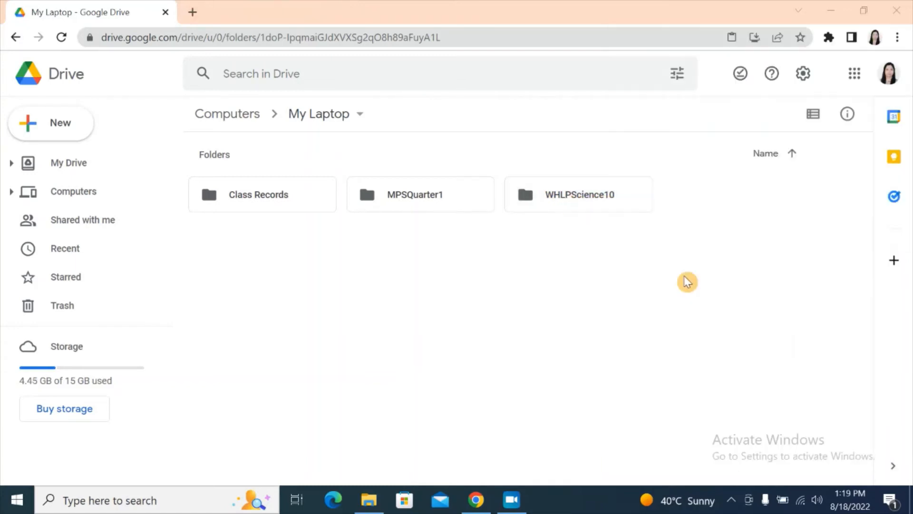
{"action": "left_click", "coordinate": [575, 206]}
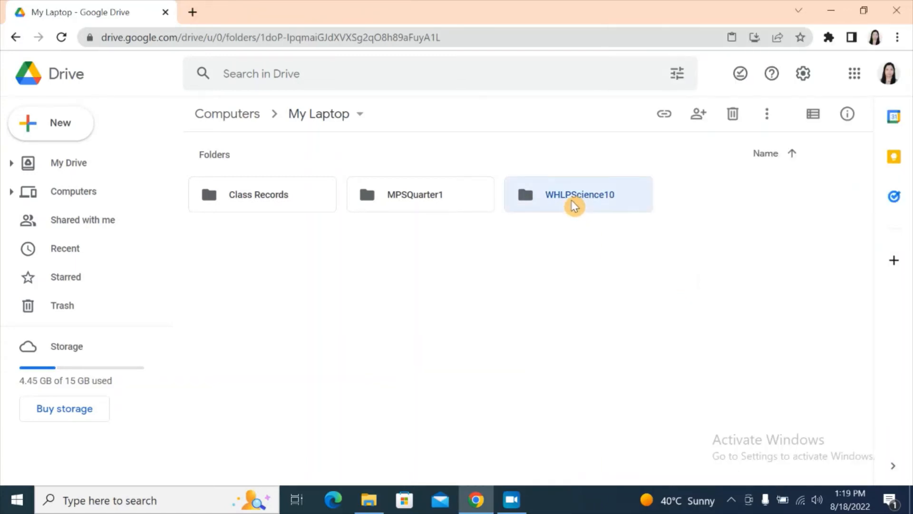
Step: Copy the WHLPScieQ2Wk7 Word document from the SCHOOL REPORTS folder in My Drive
{"action": "left_click", "coordinate": [86, 171]}
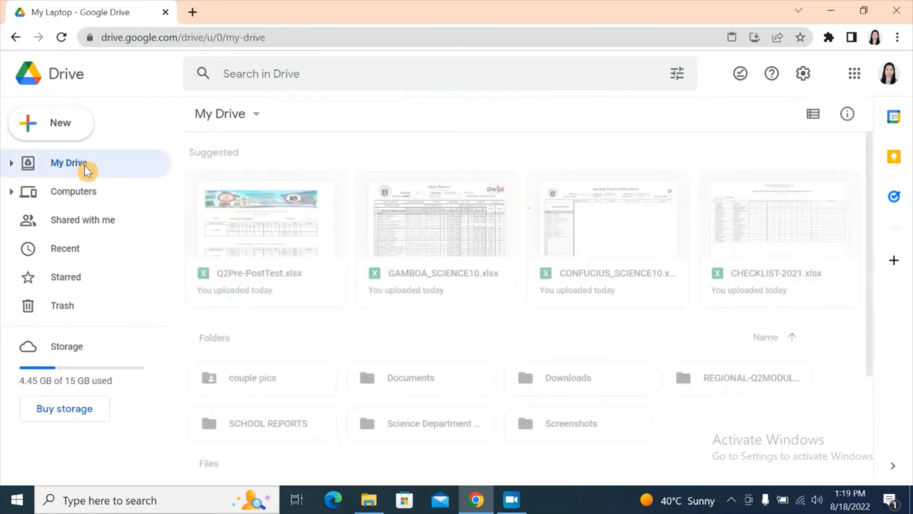
{"action": "left_click", "coordinate": [273, 424]}
{"action": "double_click", "coordinate": [273, 424]}
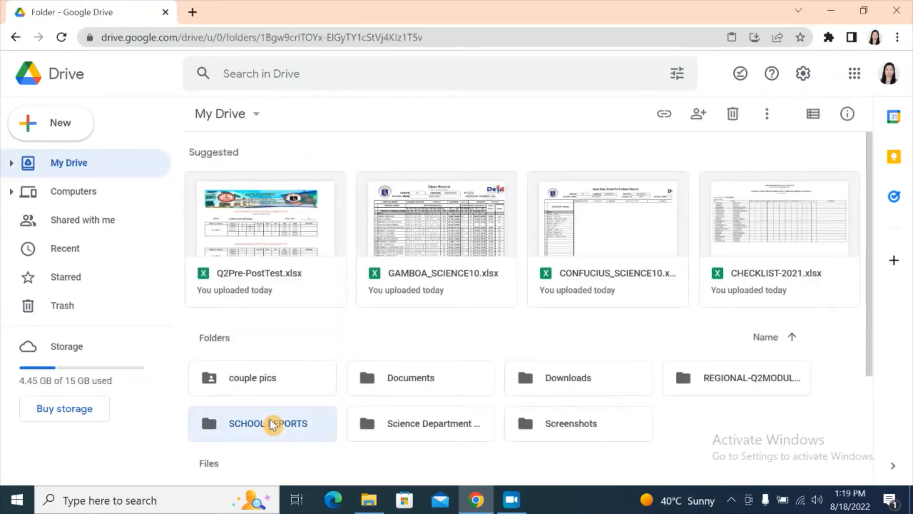
{"action": "scroll", "coordinate": [495, 402], "scroll_direction": "down", "scroll_amount": 10}
{"action": "scroll", "coordinate": [495, 402], "scroll_direction": "down", "scroll_amount": 10}
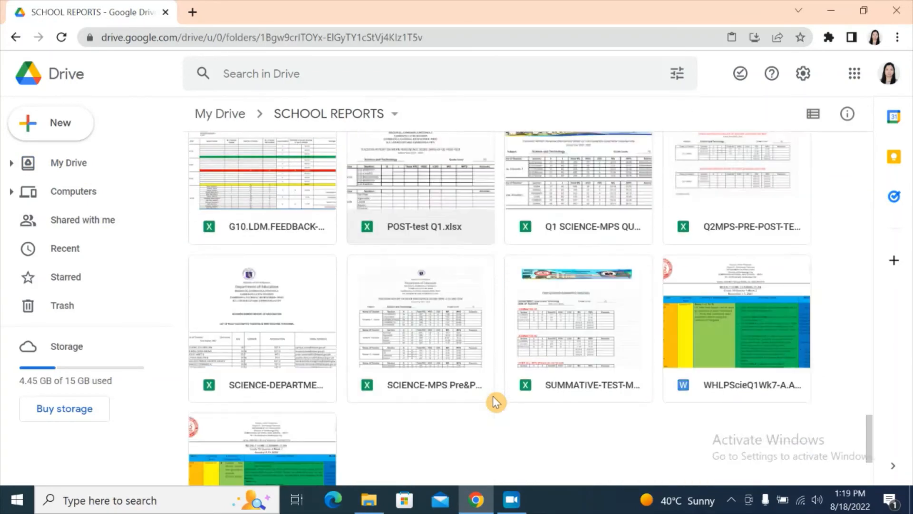
{"action": "left_click", "coordinate": [280, 424]}
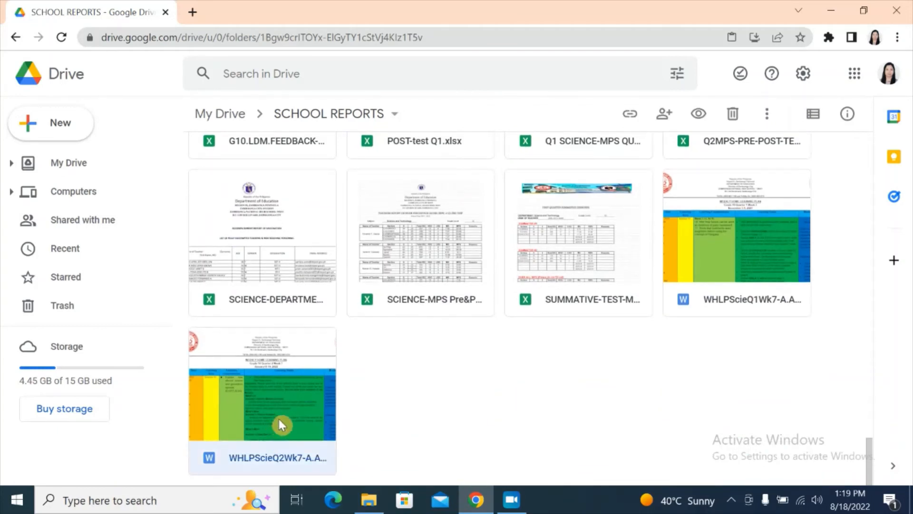
{"action": "key", "text": "ctrl+c"}
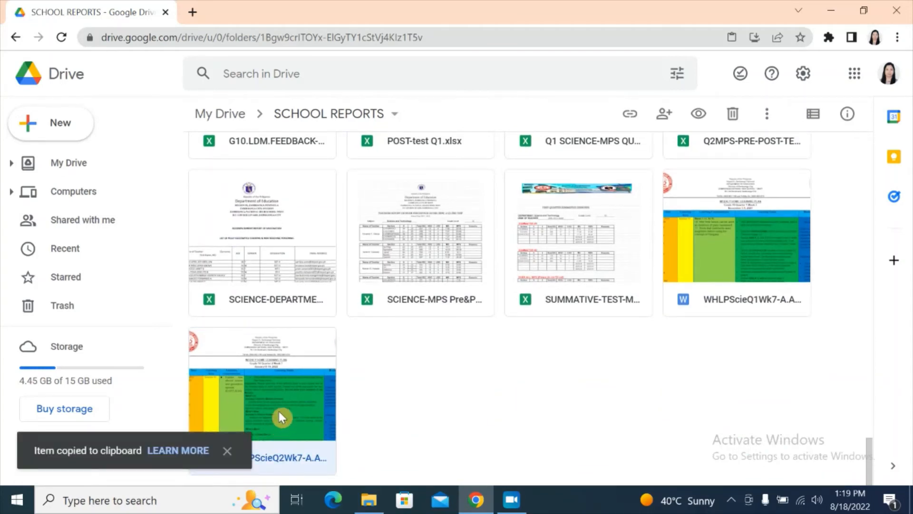
Step: Paste the copied document into the WHLPScience10 folder inside My Laptop under Computers
{"action": "left_click", "coordinate": [84, 202]}
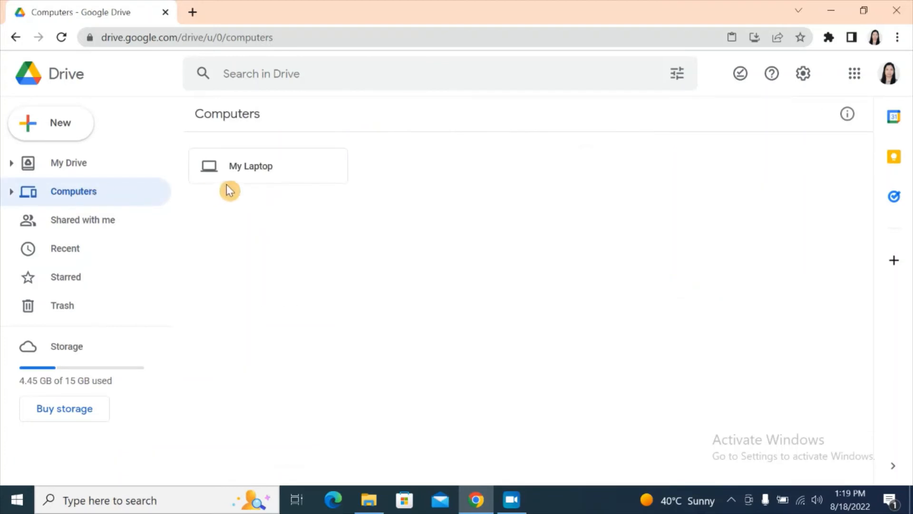
{"action": "double_click", "coordinate": [253, 181]}
{"action": "double_click", "coordinate": [555, 195]}
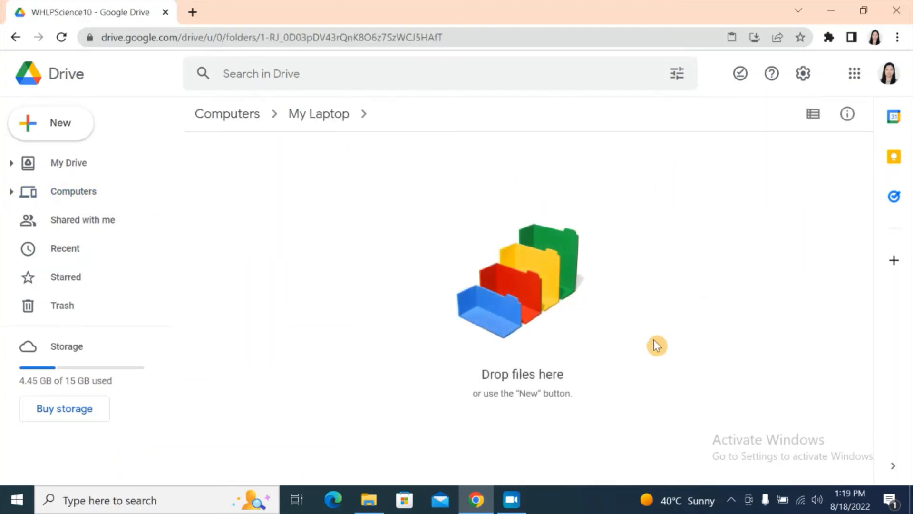
{"action": "key", "text": "ctrl+v"}
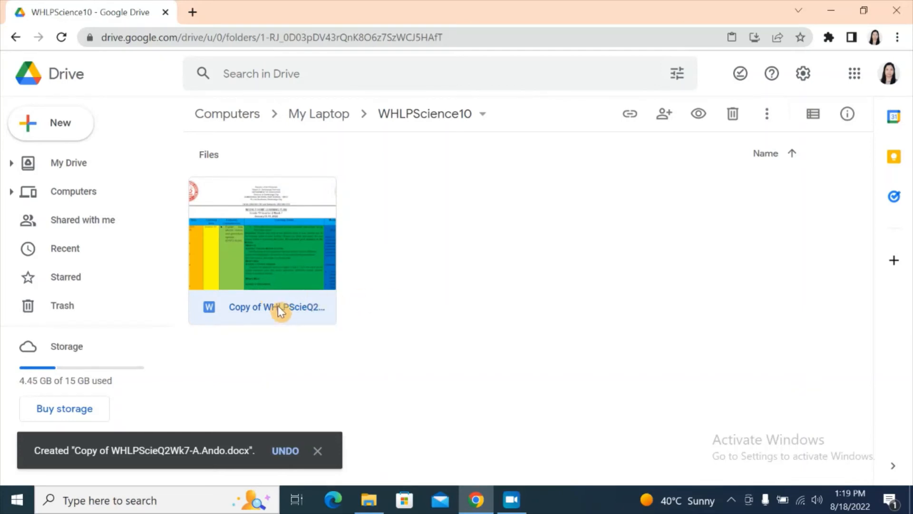
{"action": "left_click", "coordinate": [571, 363]}
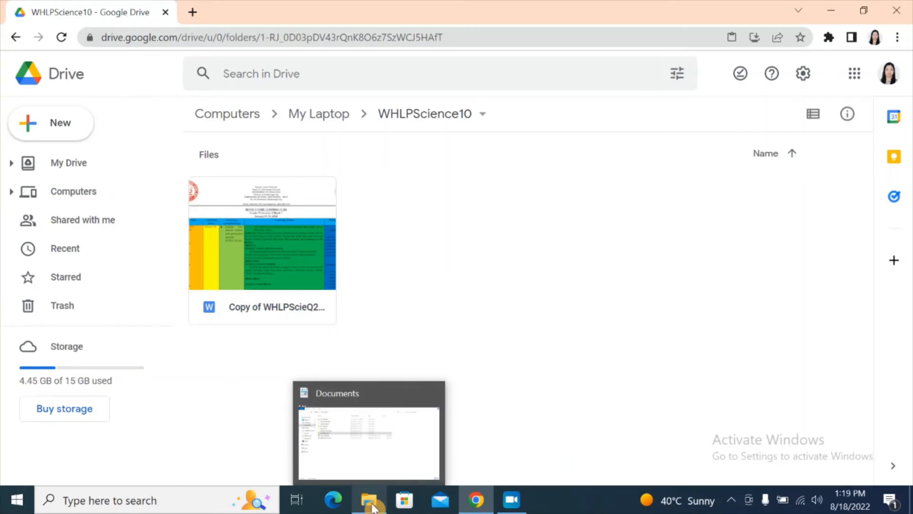
Step: Switch to File Explorer and view the contents of the local WHLPScience10 folder in Documents
{"action": "left_click", "coordinate": [372, 505]}
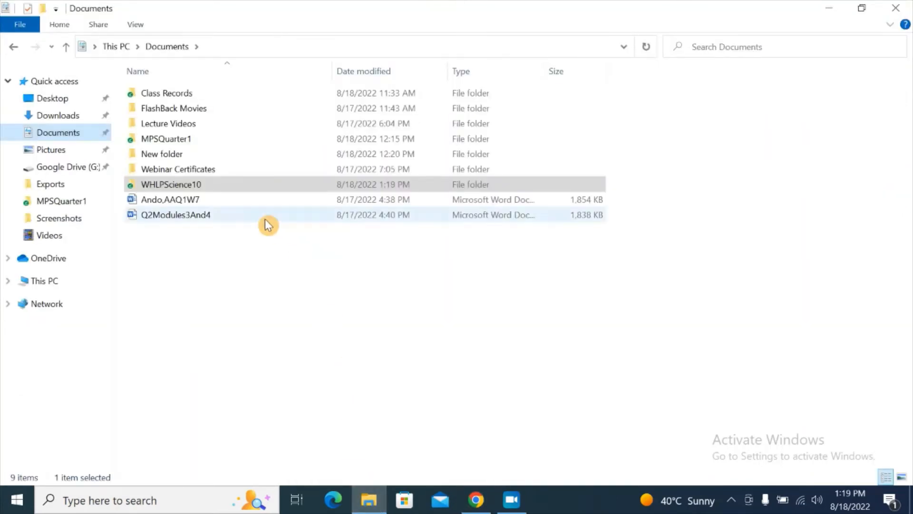
{"action": "left_click", "coordinate": [204, 189]}
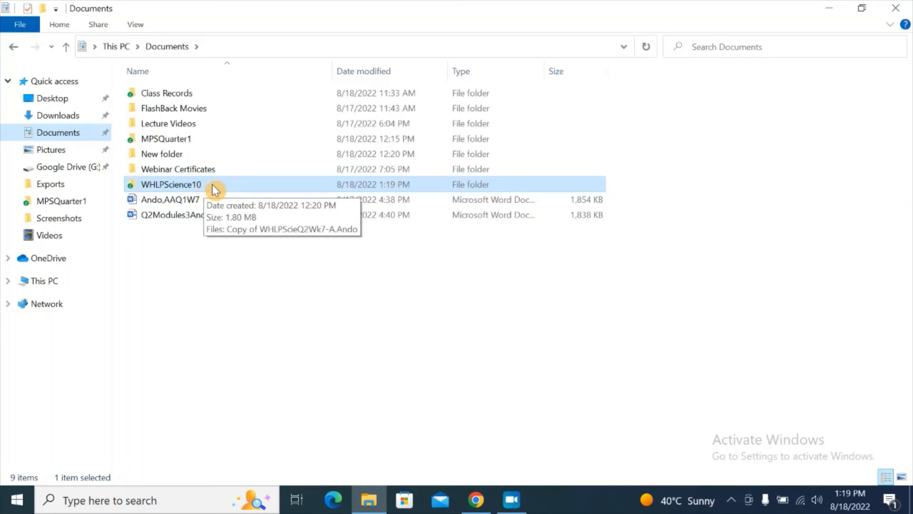
{"action": "double_click", "coordinate": [213, 187]}
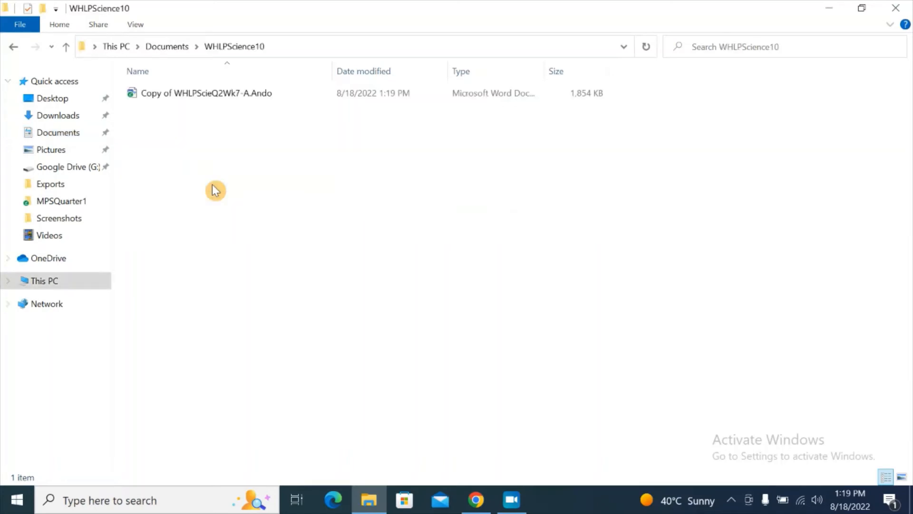
Step: Rename the Word document in the local WHLPScience10 folder to the owner's surname and initials followed by Q2W7
{"action": "left_click", "coordinate": [217, 99]}
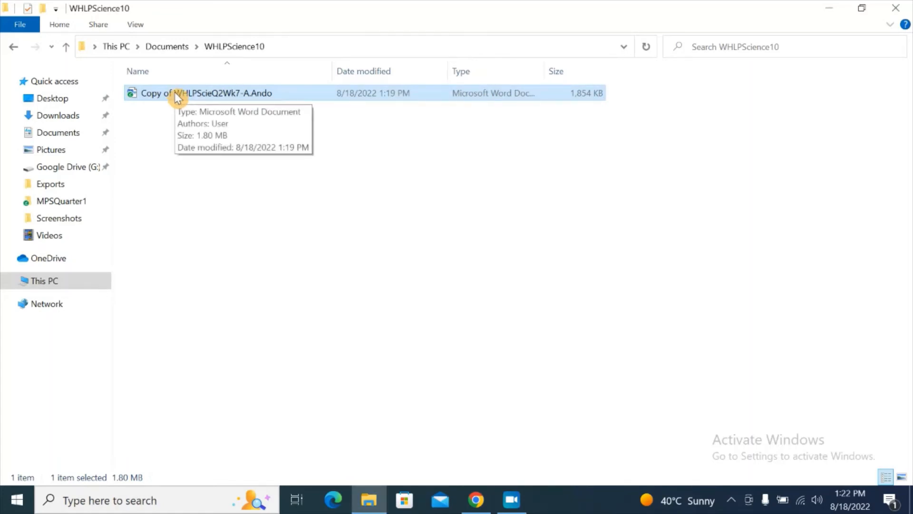
{"action": "left_click", "coordinate": [174, 92]}
{"action": "right_click", "coordinate": [174, 93]}
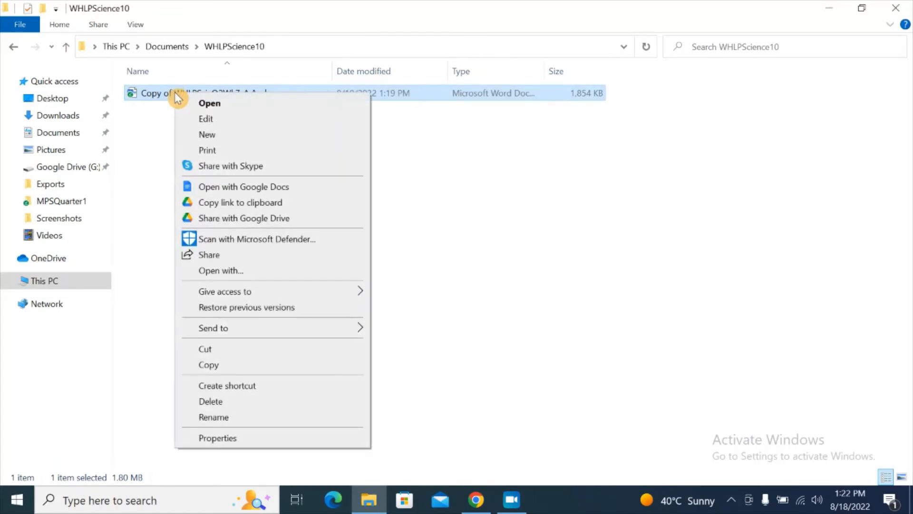
{"action": "left_click", "coordinate": [246, 417]}
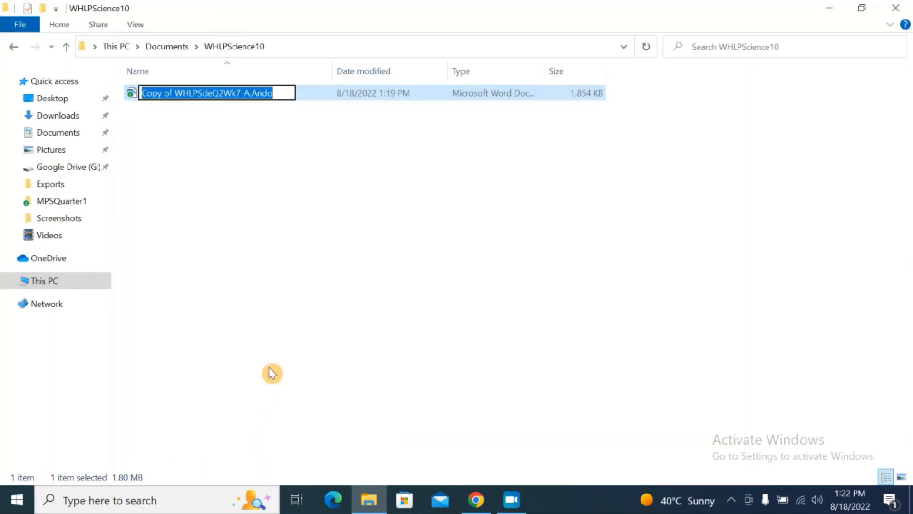
{"action": "type", "text": "Q2W7"}
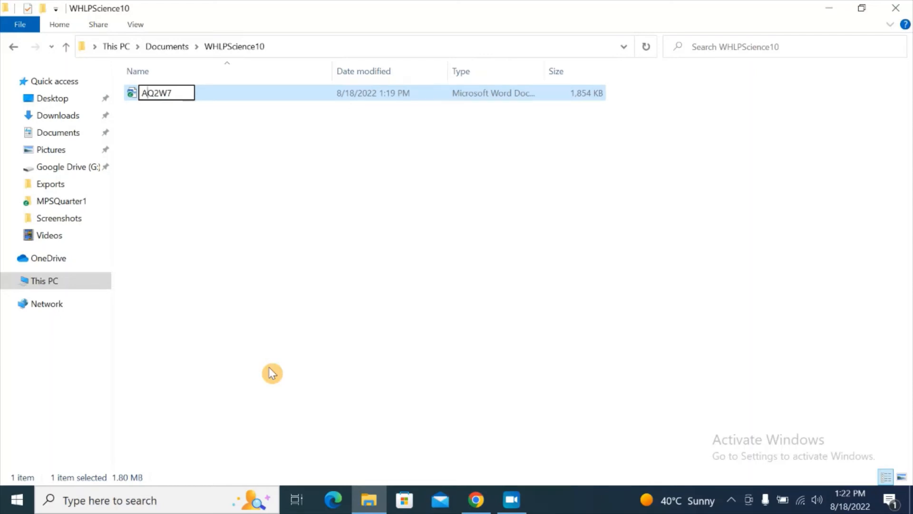
{"action": "type", "text": "Ando,"}
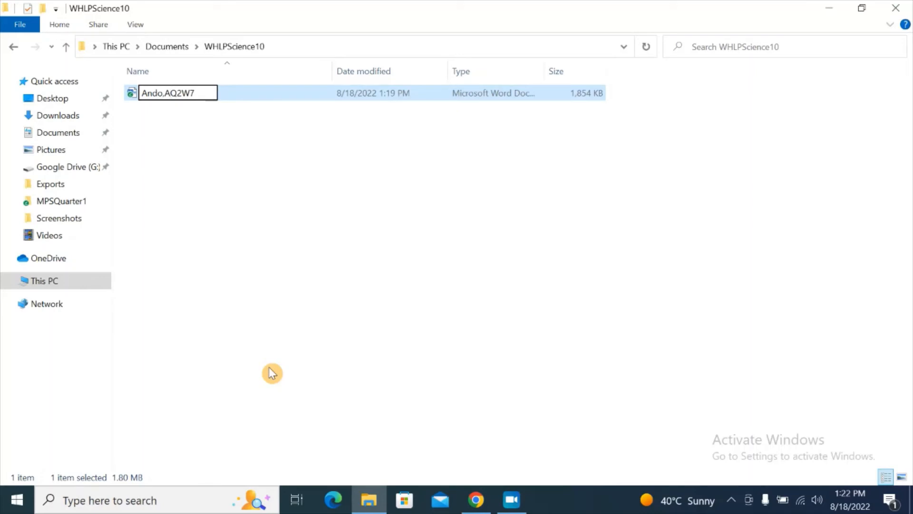
{"action": "type", "text": "A"}
{"action": "left_click", "coordinate": [272, 371]}
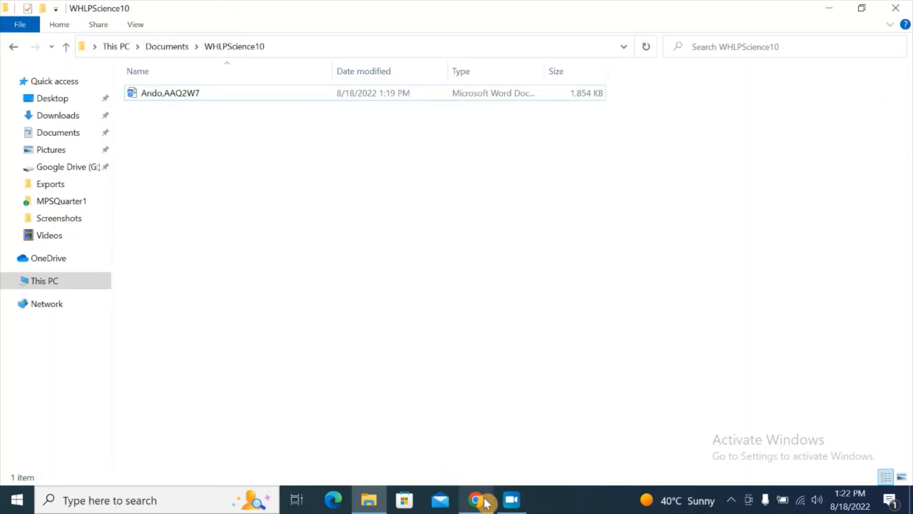
Step: Switch to Chrome, reload the WHLPScience10 folder under Computers, and check the renamed document there
{"action": "mouse_move", "coordinate": [486, 503]}
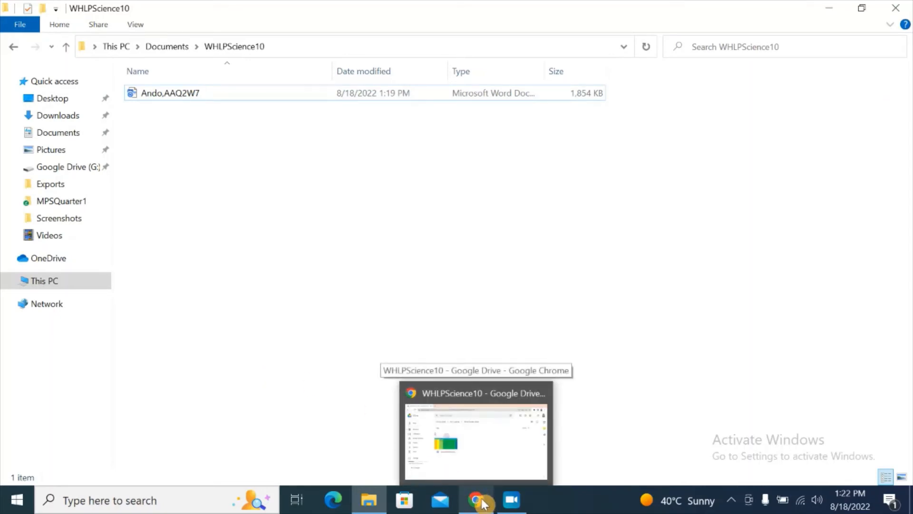
{"action": "left_click", "coordinate": [481, 504]}
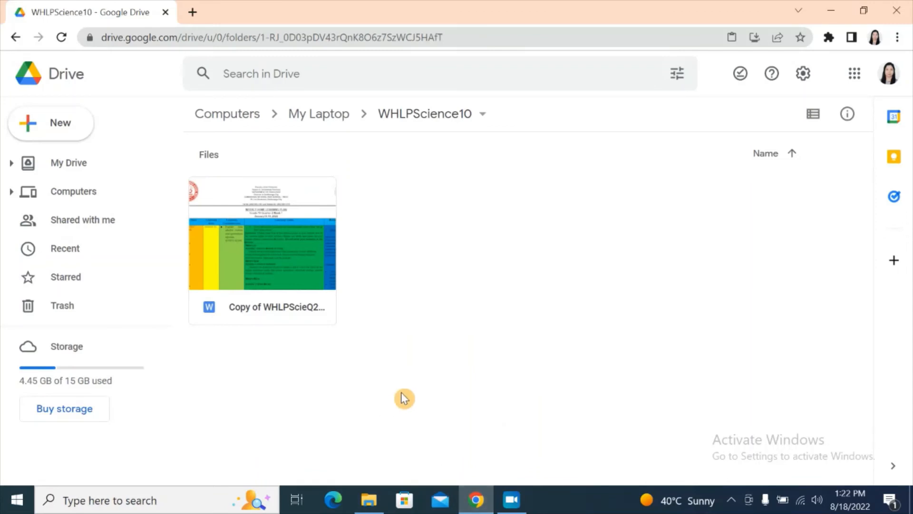
{"action": "left_click", "coordinate": [60, 41]}
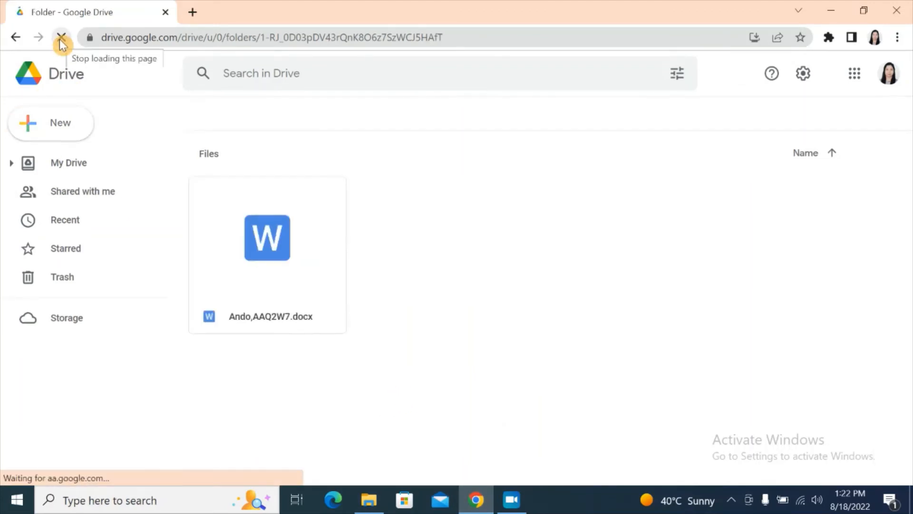
{"action": "left_click", "coordinate": [247, 299]}
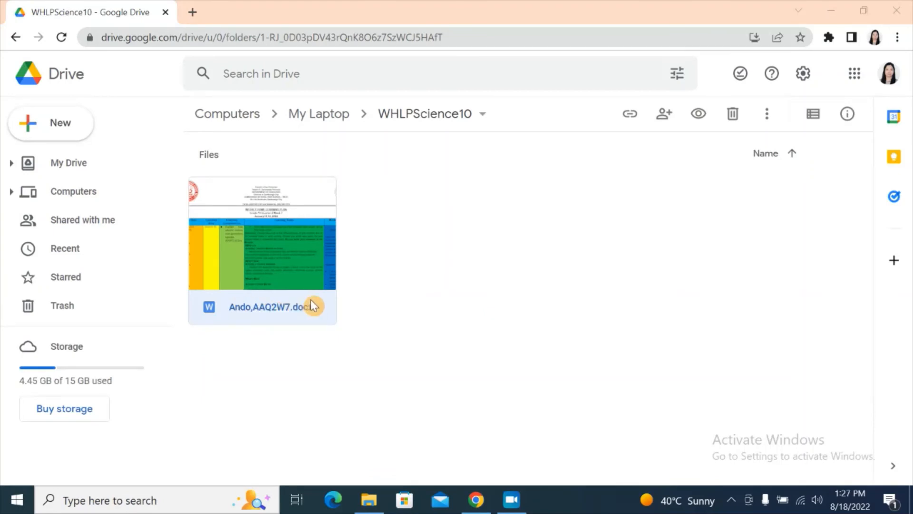
Step: Check the sync activity and the notifications of Google Drive for desktop
{"action": "left_click", "coordinate": [731, 500]}
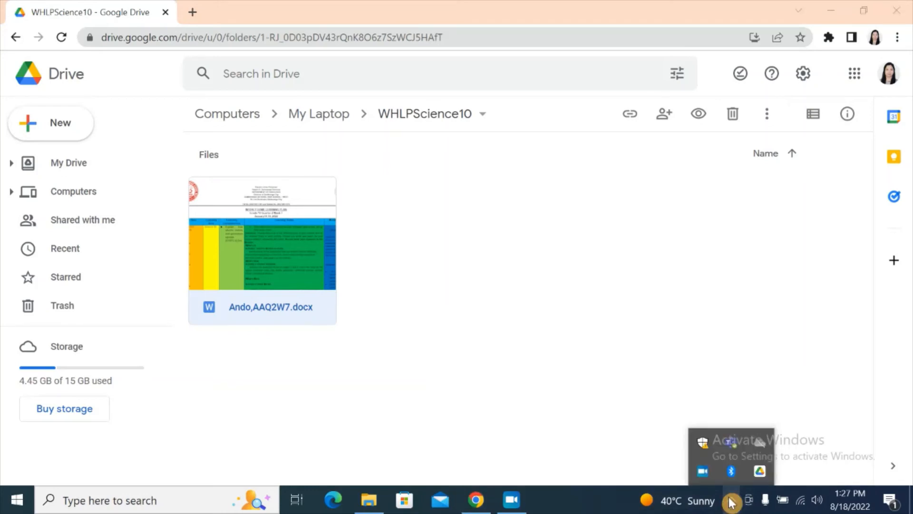
{"action": "left_click", "coordinate": [760, 471]}
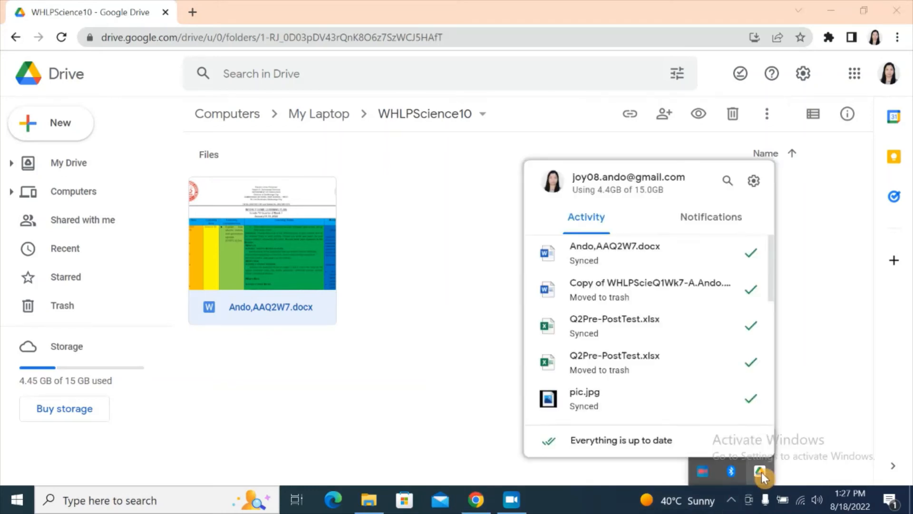
{"action": "left_click", "coordinate": [710, 223]}
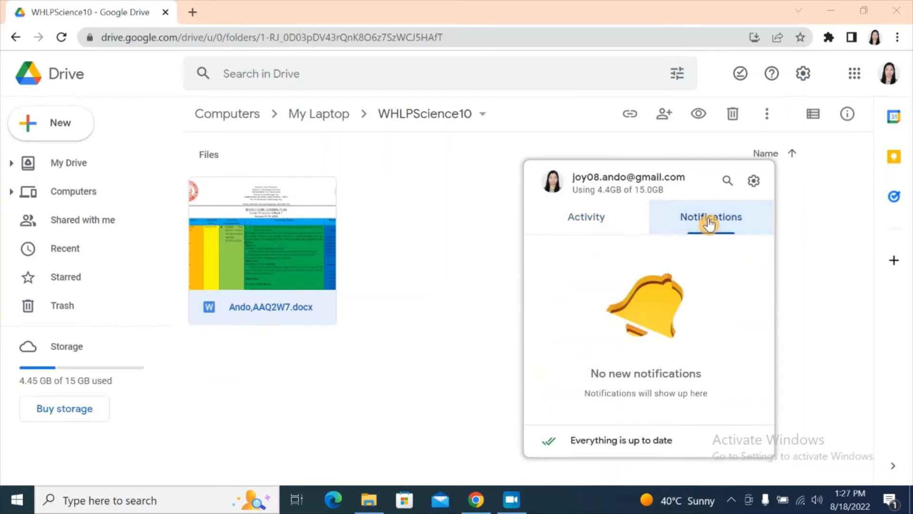
Step: Open the Google Drive for desktop preferences and review the synced laptop folders and the My Drive syncing options
{"action": "left_click", "coordinate": [754, 183]}
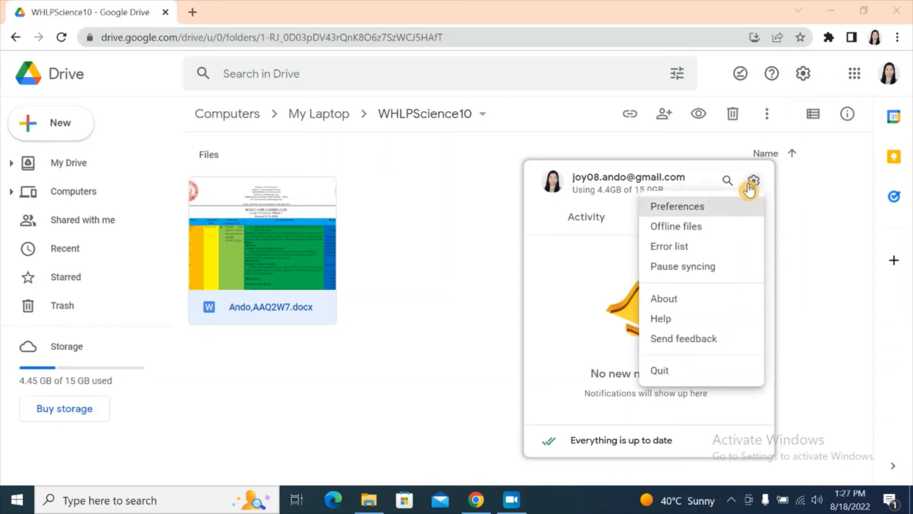
{"action": "left_click", "coordinate": [701, 209]}
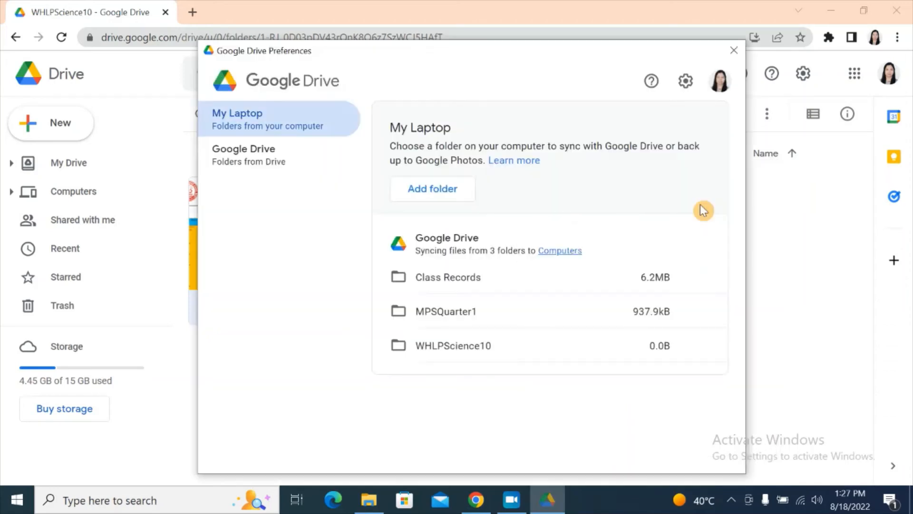
{"action": "left_click", "coordinate": [310, 166]}
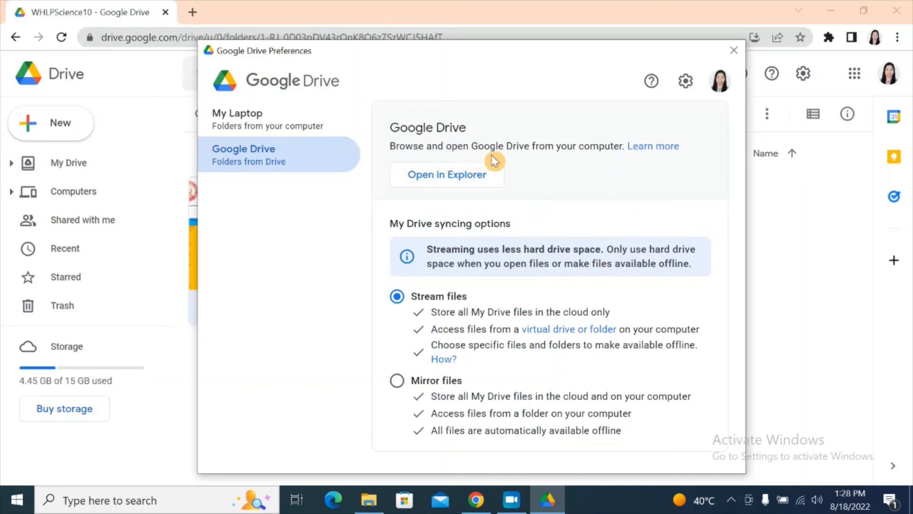
Step: Open Google Drive (G:) in File Explorer from the preferences and view the contents of its My Drive folder
{"action": "left_click", "coordinate": [475, 179]}
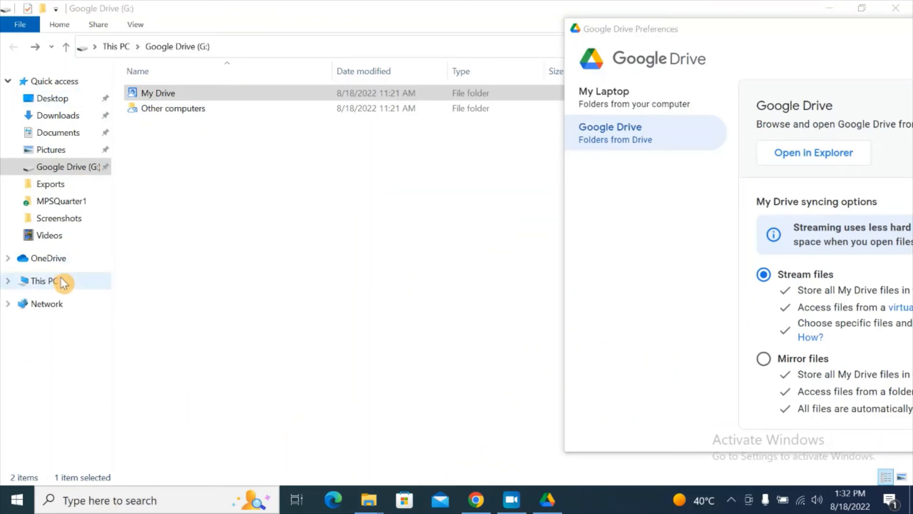
{"action": "left_click", "coordinate": [97, 172]}
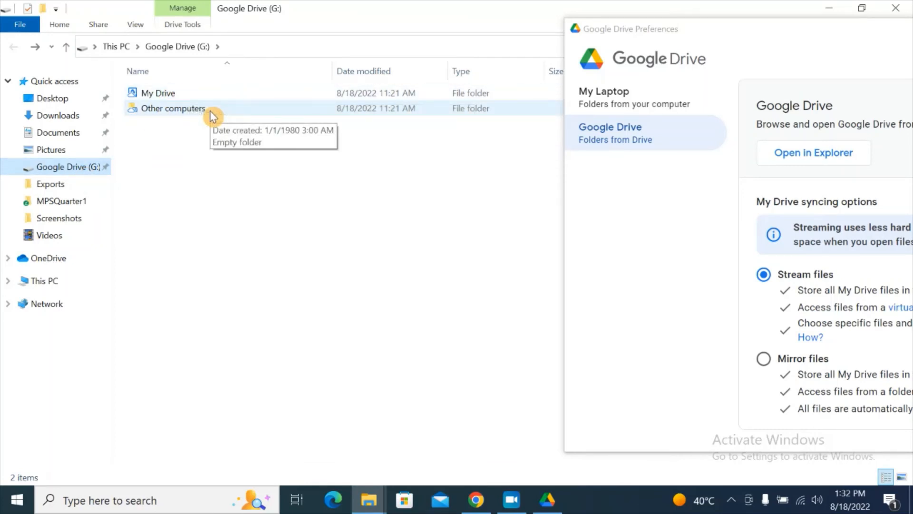
{"action": "double_click", "coordinate": [215, 95]}
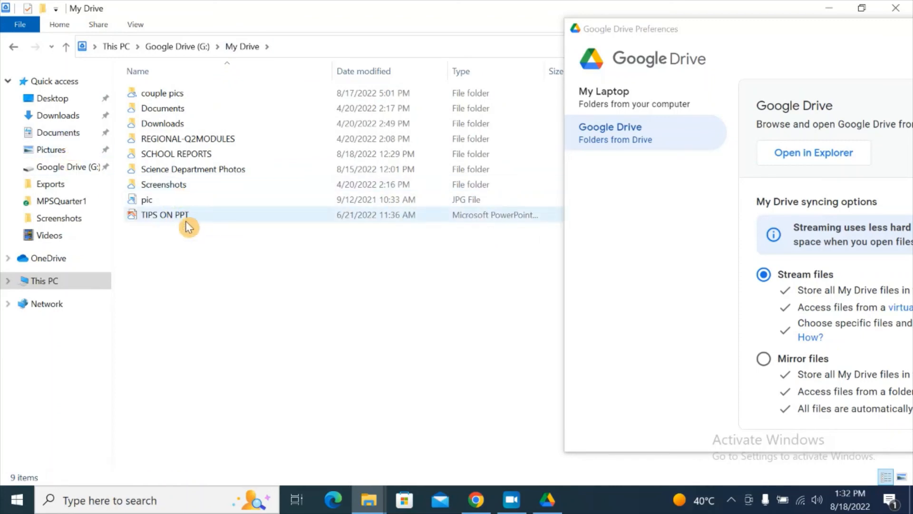
Step: Copy the Q2Modules3And4 document from the local Documents folder into My Drive on Google Drive (G:)
{"action": "left_click", "coordinate": [66, 136]}
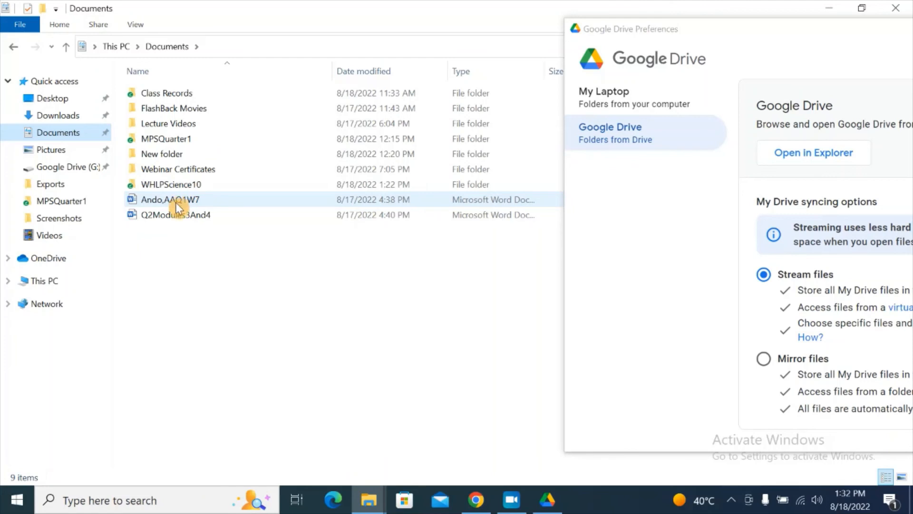
{"action": "left_click", "coordinate": [180, 218]}
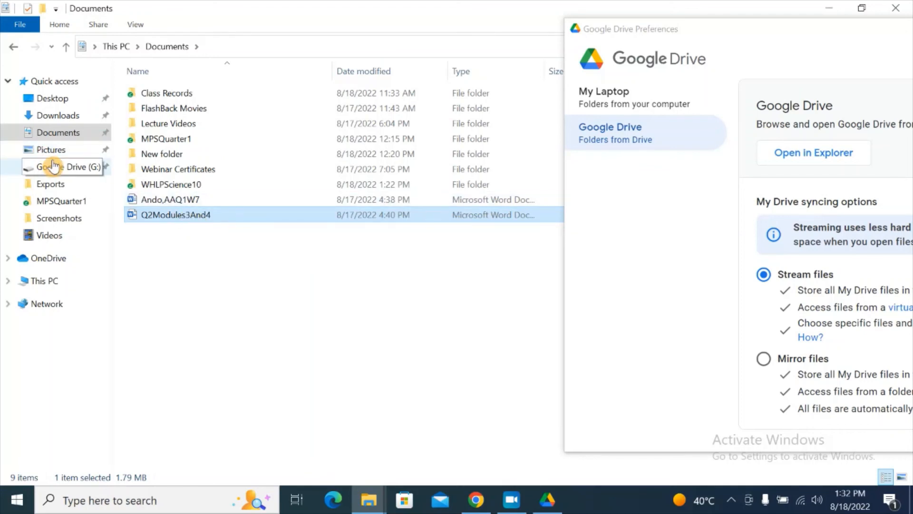
{"action": "left_click", "coordinate": [64, 167]}
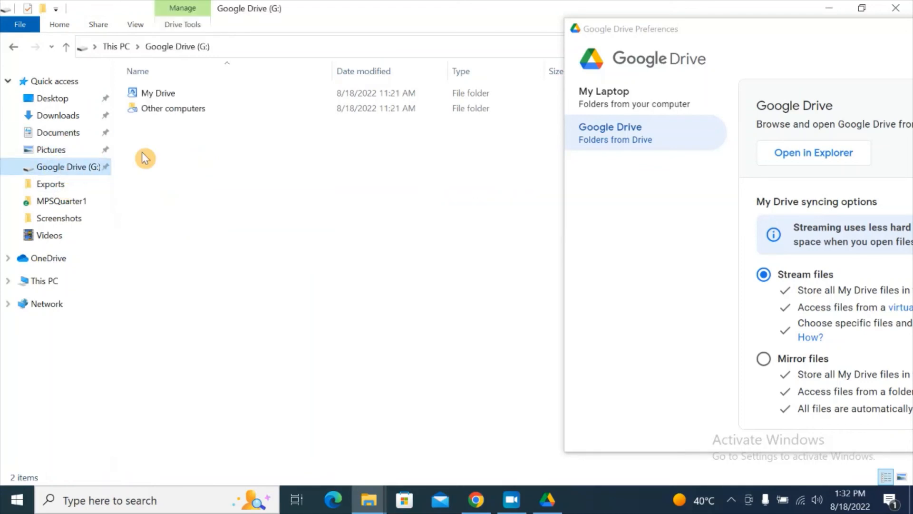
{"action": "left_click", "coordinate": [199, 97]}
{"action": "double_click", "coordinate": [206, 99]}
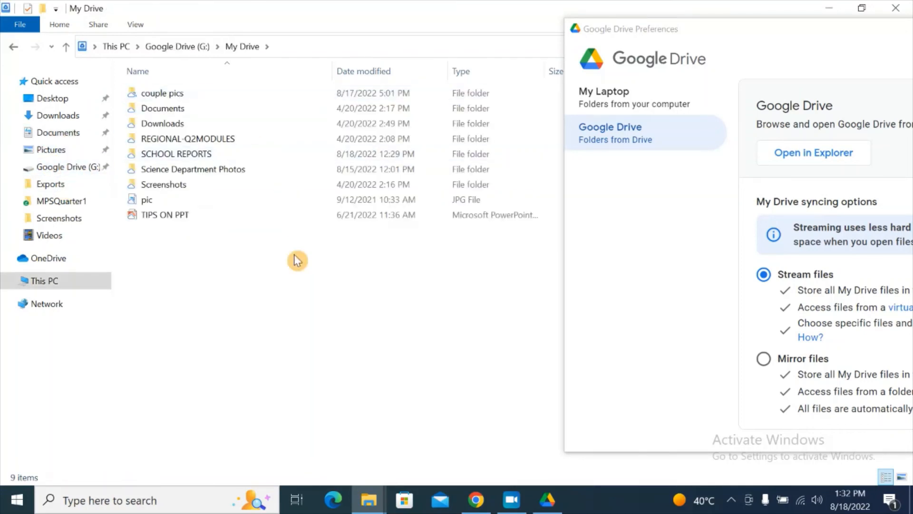
{"action": "key", "text": "ctrl+v"}
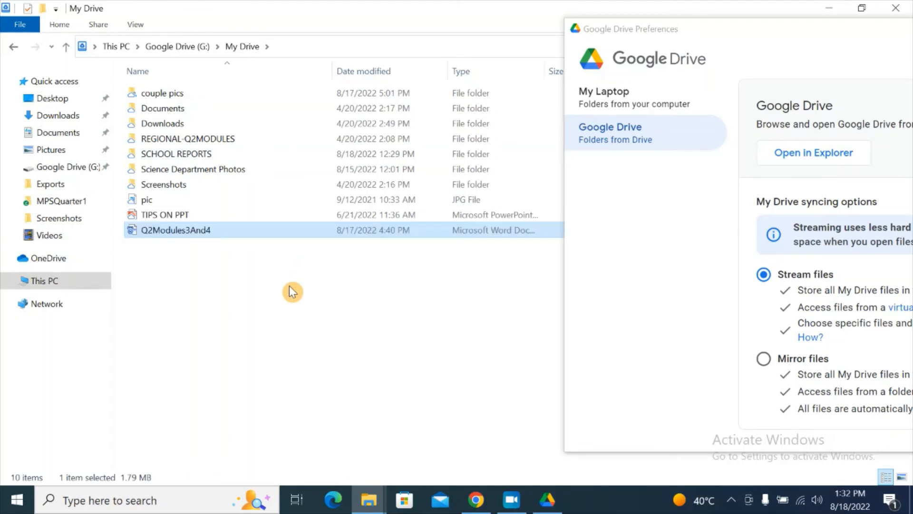
{"action": "left_click", "coordinate": [251, 290]}
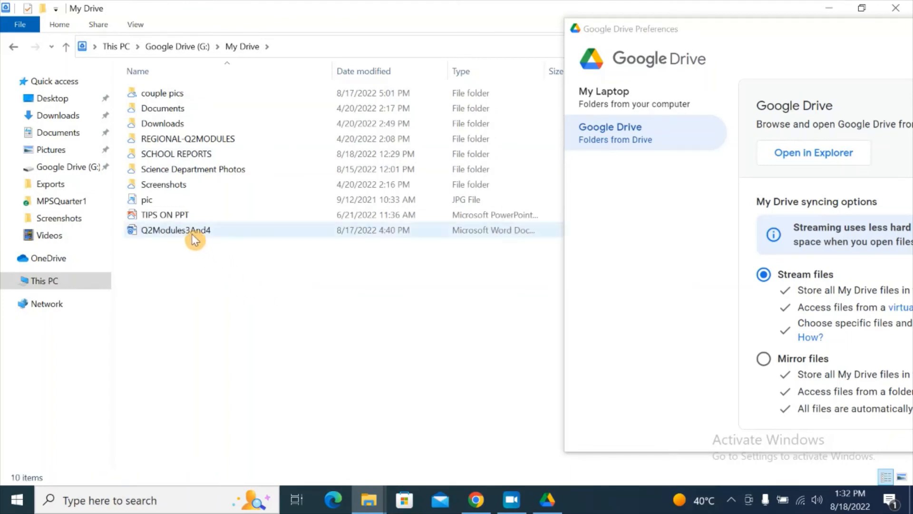
Step: Switch to Chrome, move the Preferences window out of the way, and check My Drive for the Q2Modules3And4 document
{"action": "left_click_drag", "start_coordinate": [806, 37], "coordinate": [414, 41]}
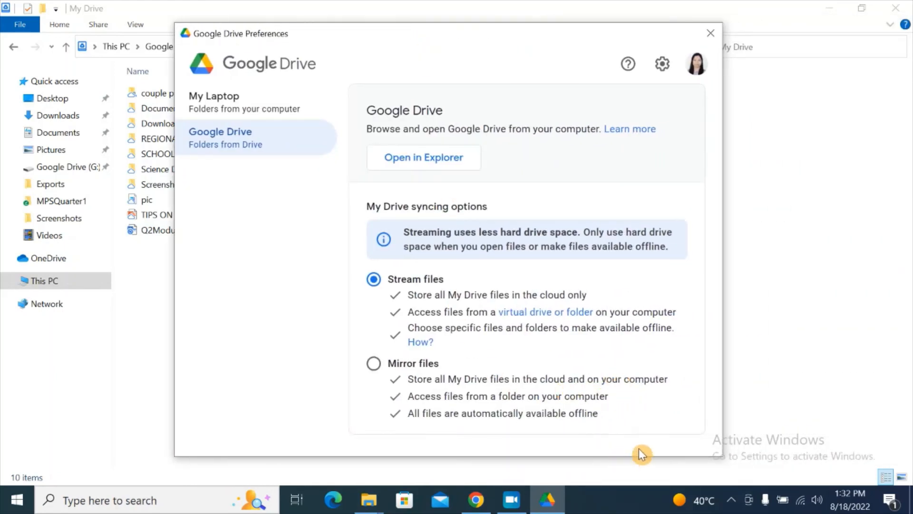
{"action": "left_click", "coordinate": [476, 500]}
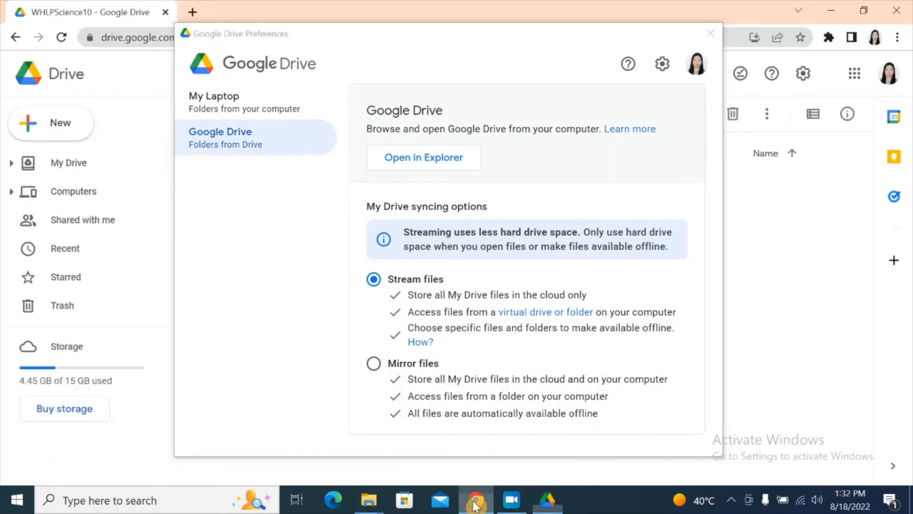
{"action": "left_click_drag", "start_coordinate": [492, 39], "coordinate": [736, 29]}
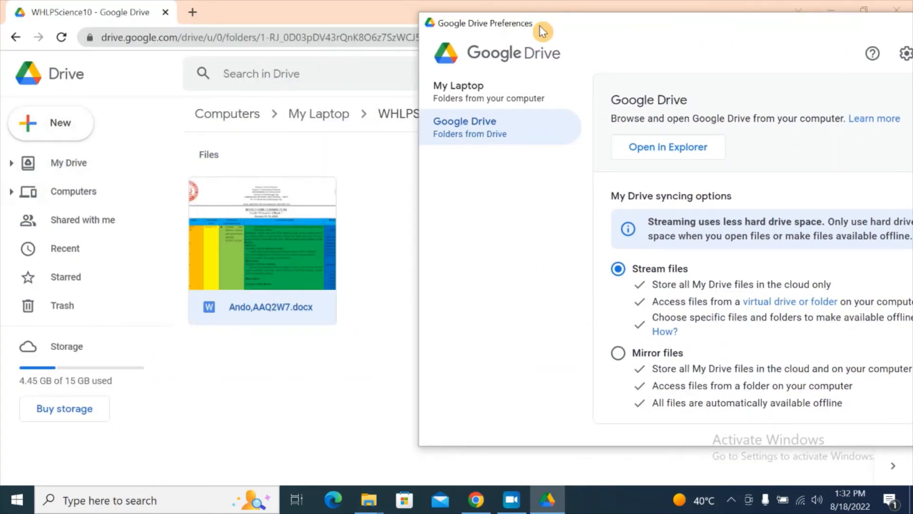
{"action": "left_click_drag", "start_coordinate": [544, 29], "coordinate": [736, 17]}
{"action": "left_click", "coordinate": [56, 166]}
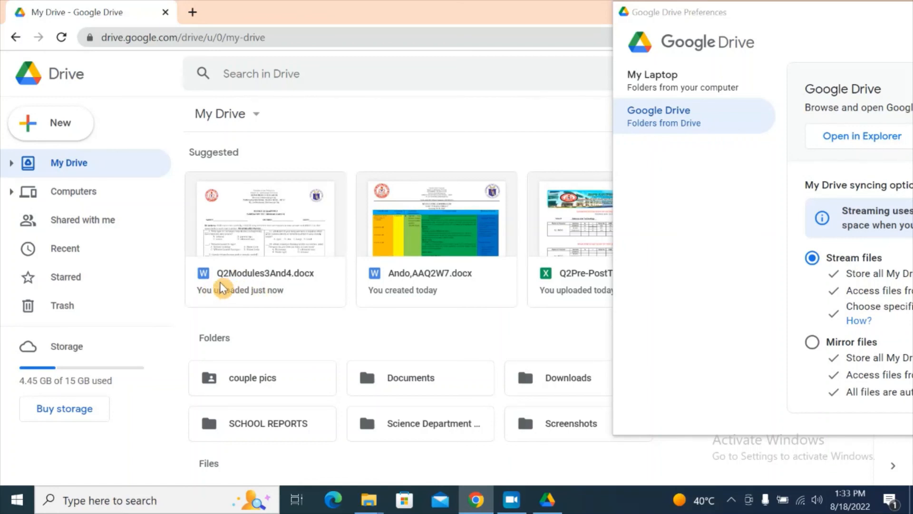
{"action": "left_click", "coordinate": [278, 288]}
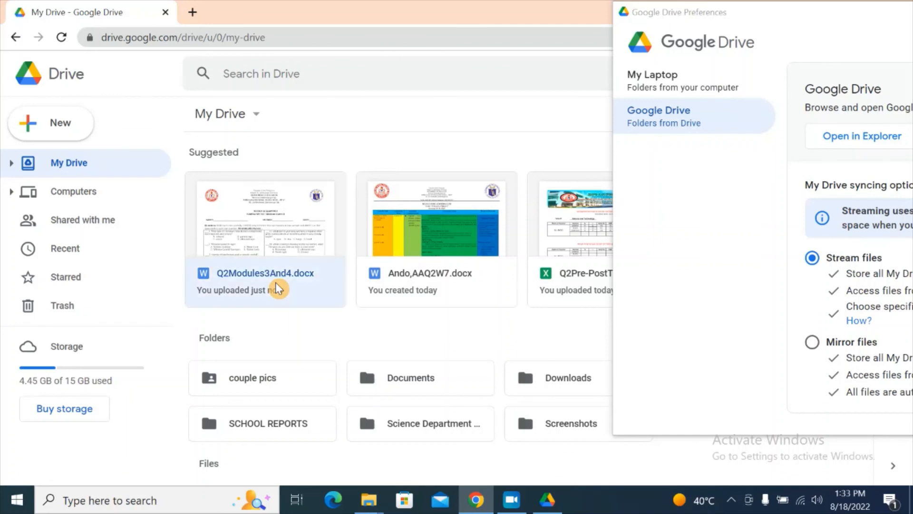
{"action": "mouse_move", "coordinate": [550, 509]}
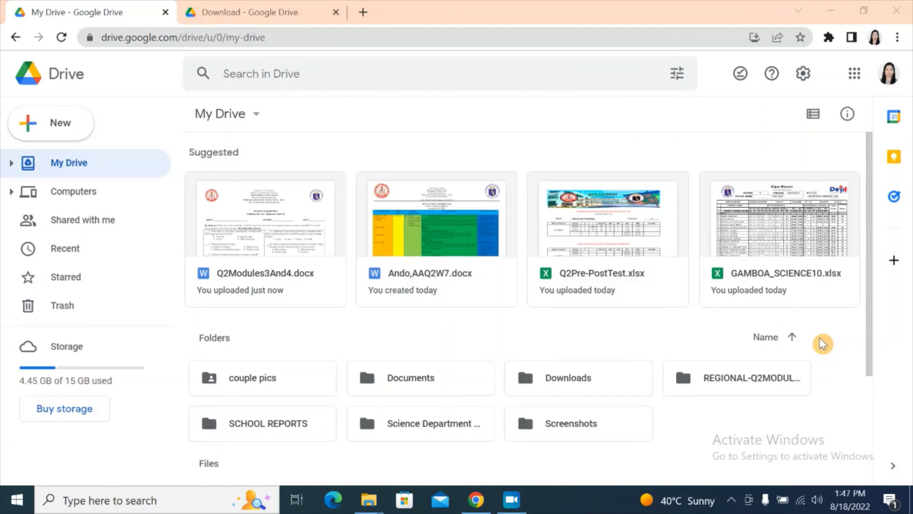
Step: Review the Get Drive for desktop option and the Drive for desktop download page, and return to My Drive
{"action": "left_click", "coordinate": [802, 82]}
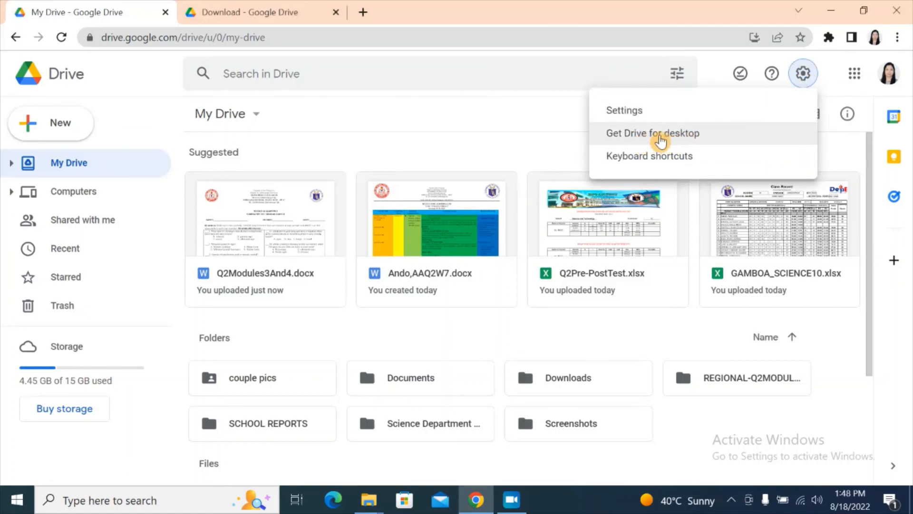
{"action": "left_click", "coordinate": [231, 18]}
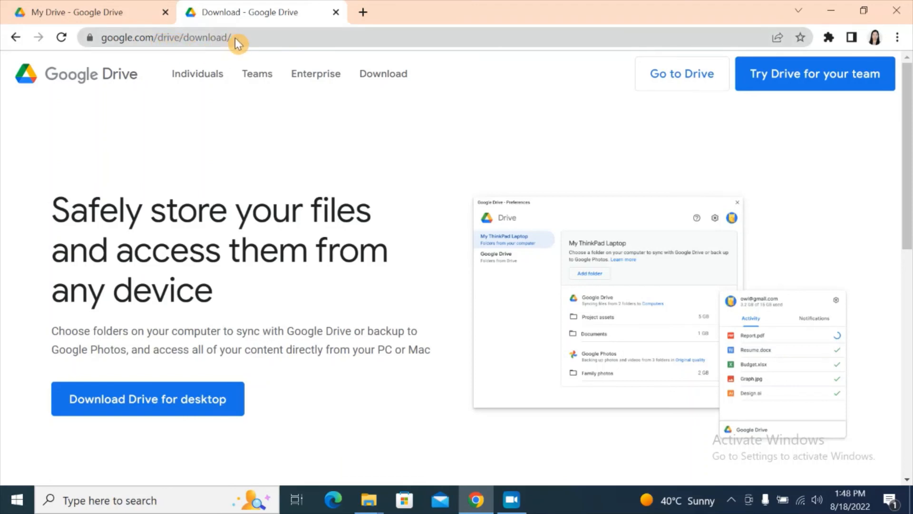
{"action": "left_click", "coordinate": [165, 412]}
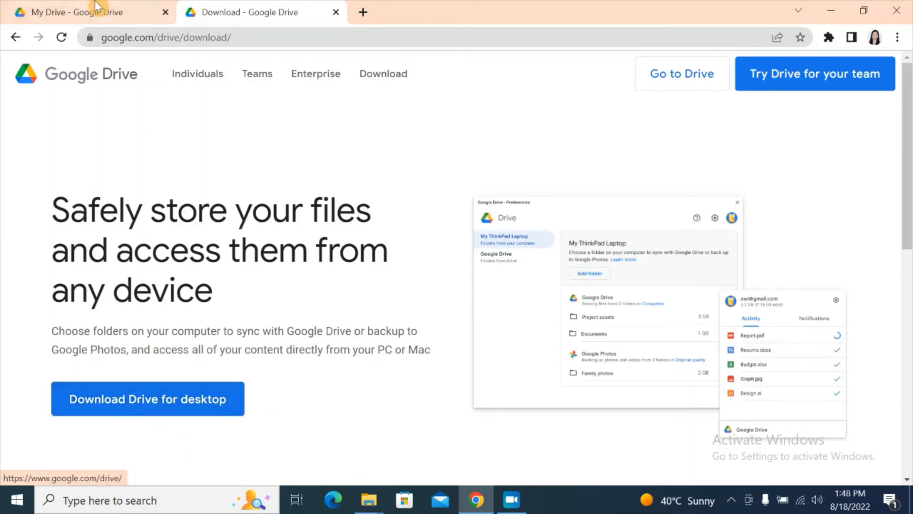
{"action": "left_click", "coordinate": [90, 12]}
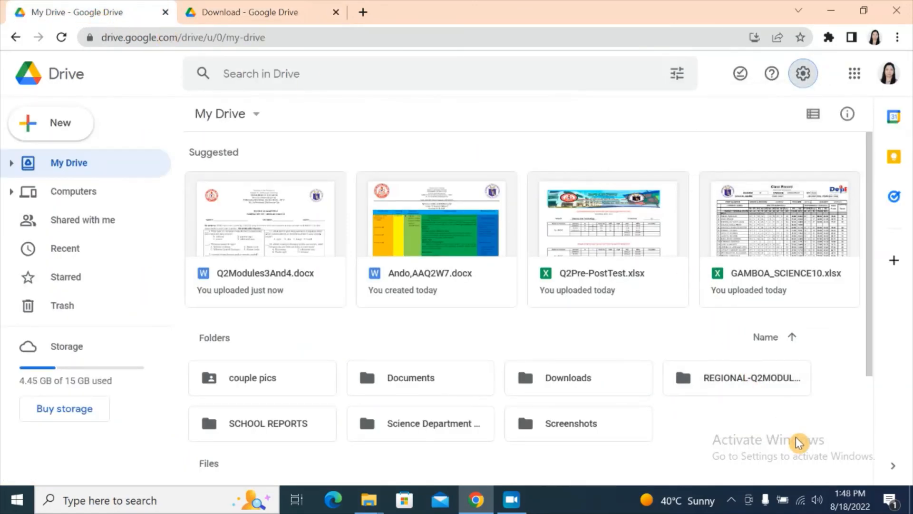